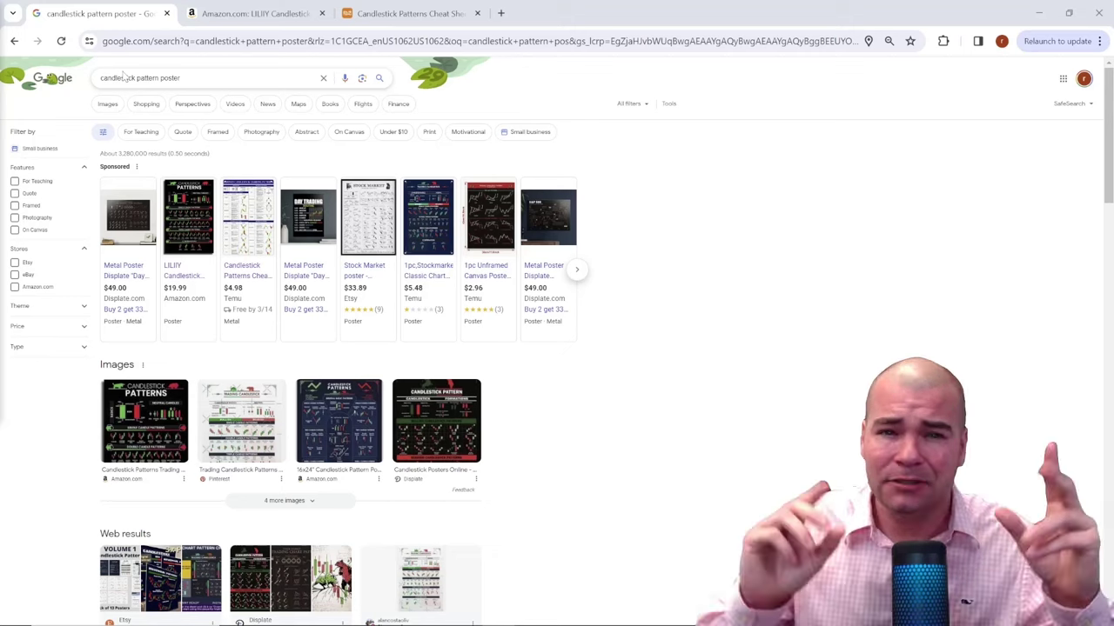
View the candlestick patterns poster on the open Amazon page, and bring up the Candlestick Patterns Cheat Sheet page
click(242, 17)
mouse_move(274, 240)
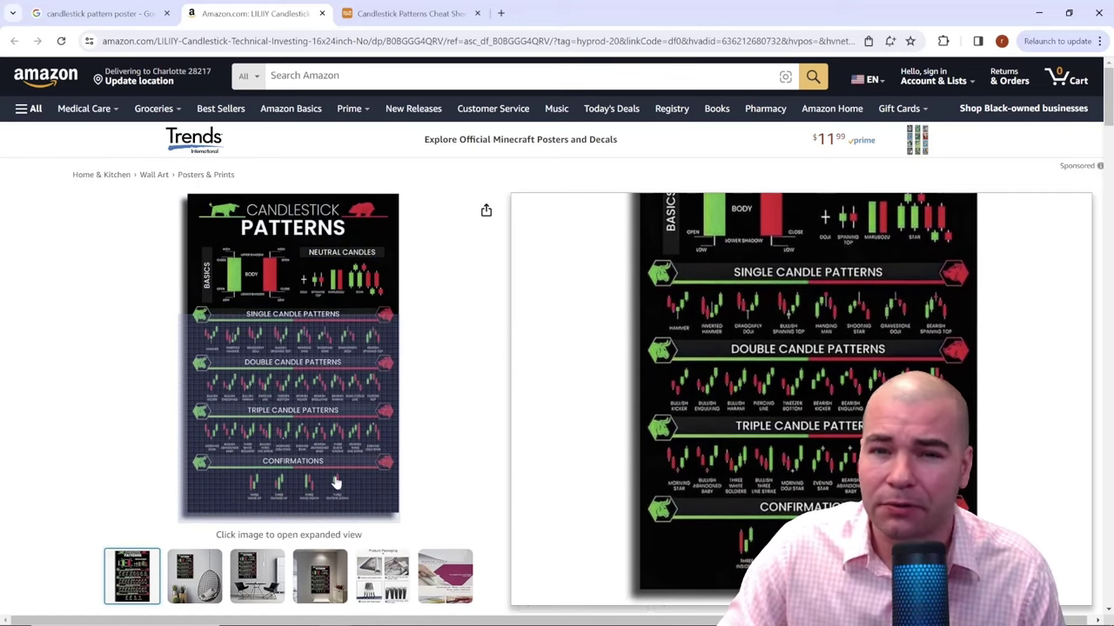
key(ctrl+Tab)
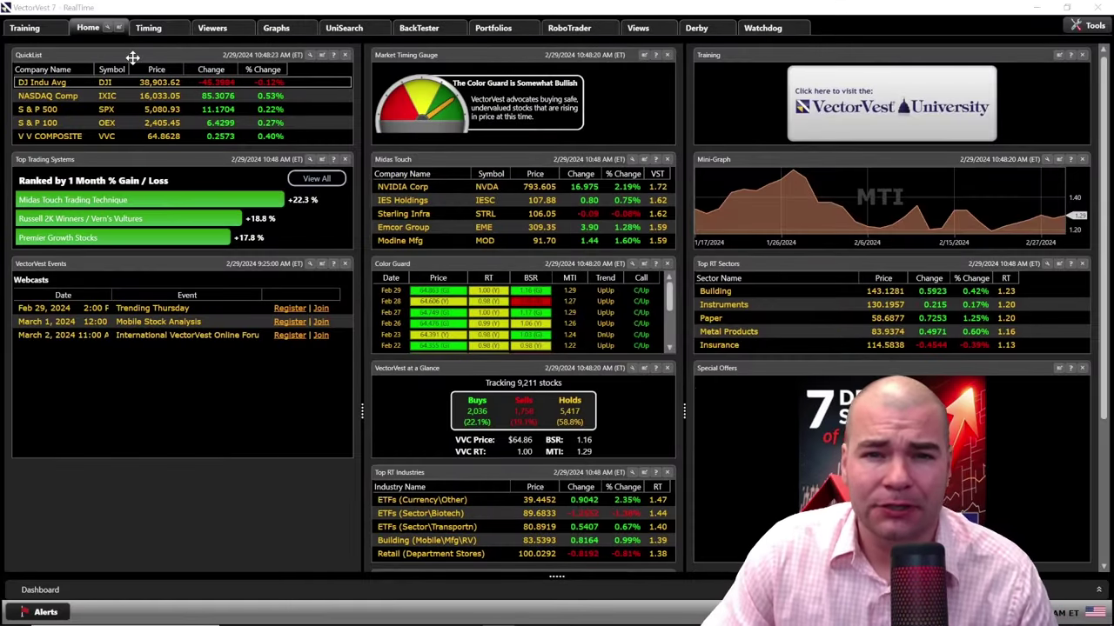
In VectorVest's UniSearch, expand the Searches - Candlesticks folder to show all of its pattern searches
click(347, 31)
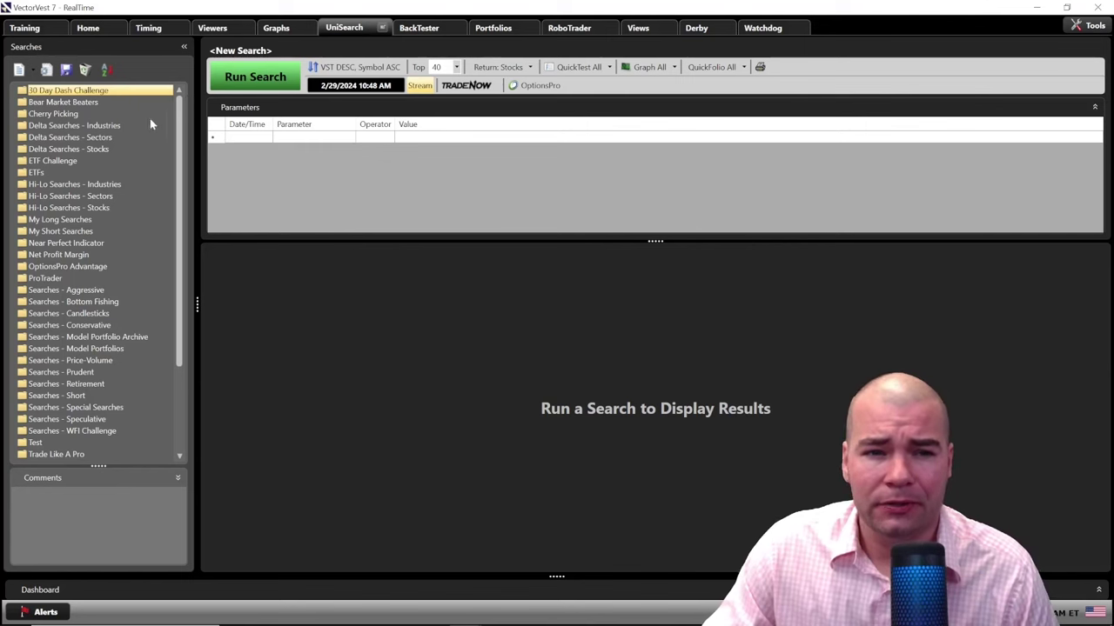
double_click(104, 313)
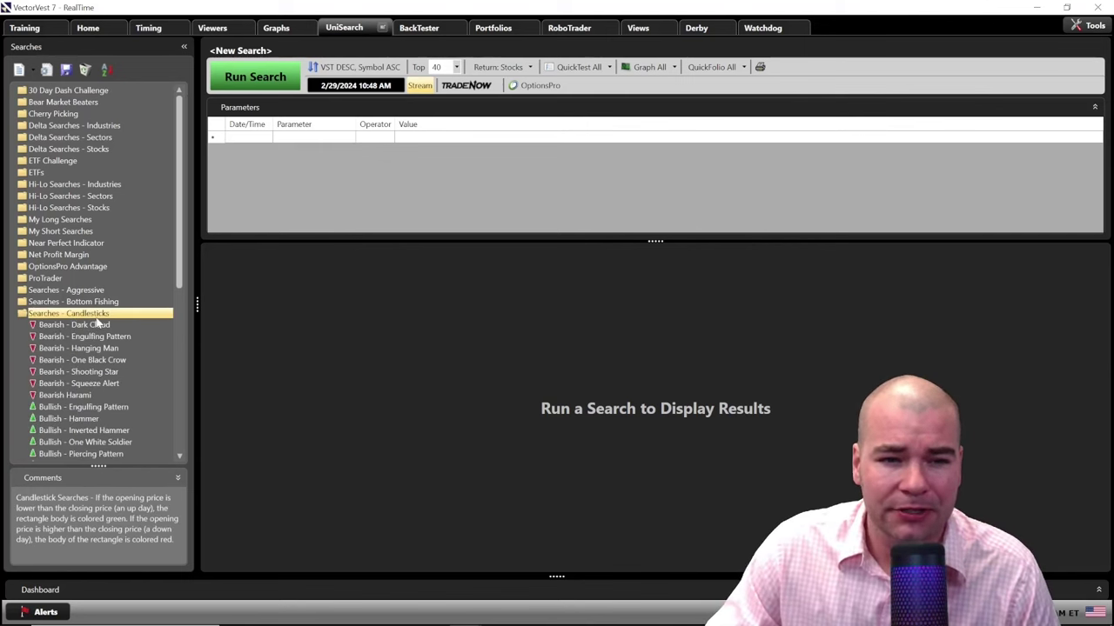
scroll(181, 213, down, 3)
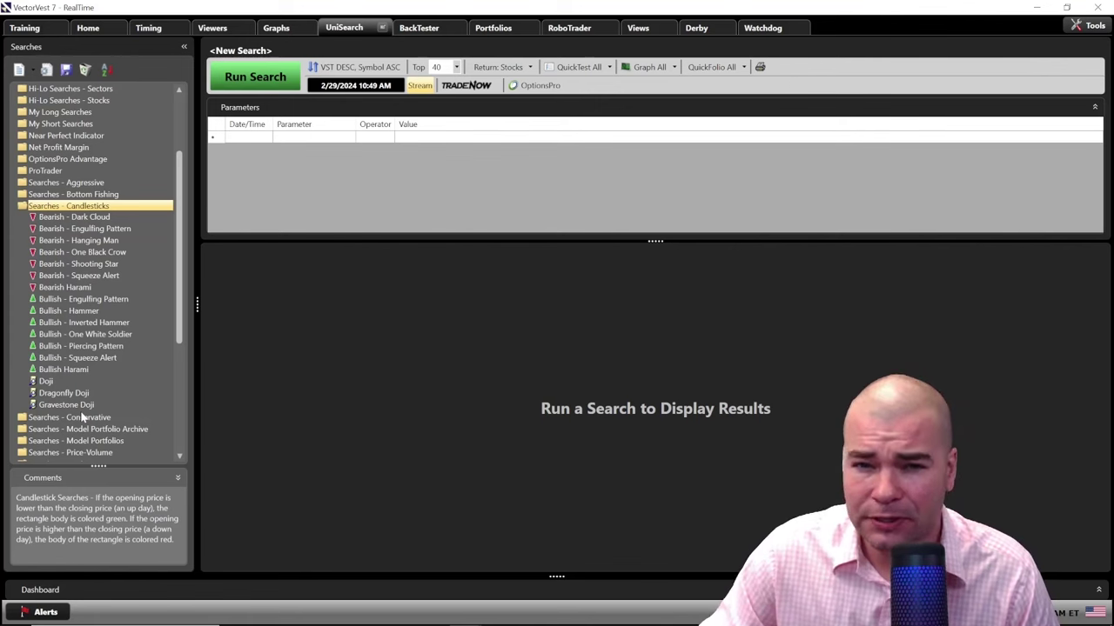
Review the parameters of the Bearish - Engulfing Pattern, Bearish - Shooting Star, Bullish - Engulfing Pattern and Bullish - Hammer searches
click(93, 229)
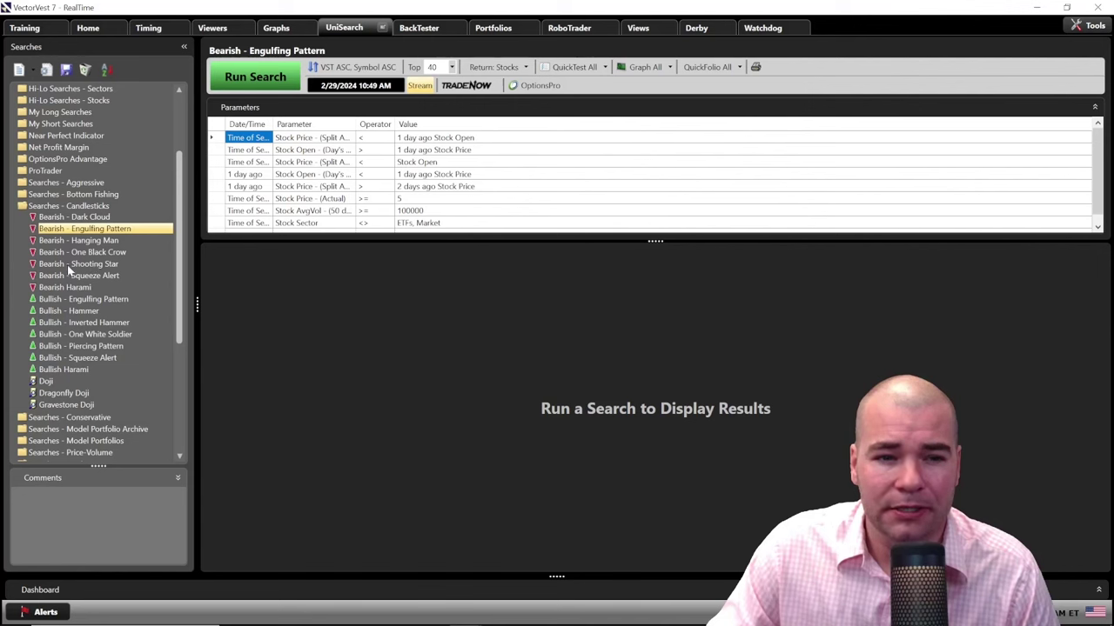
click(96, 264)
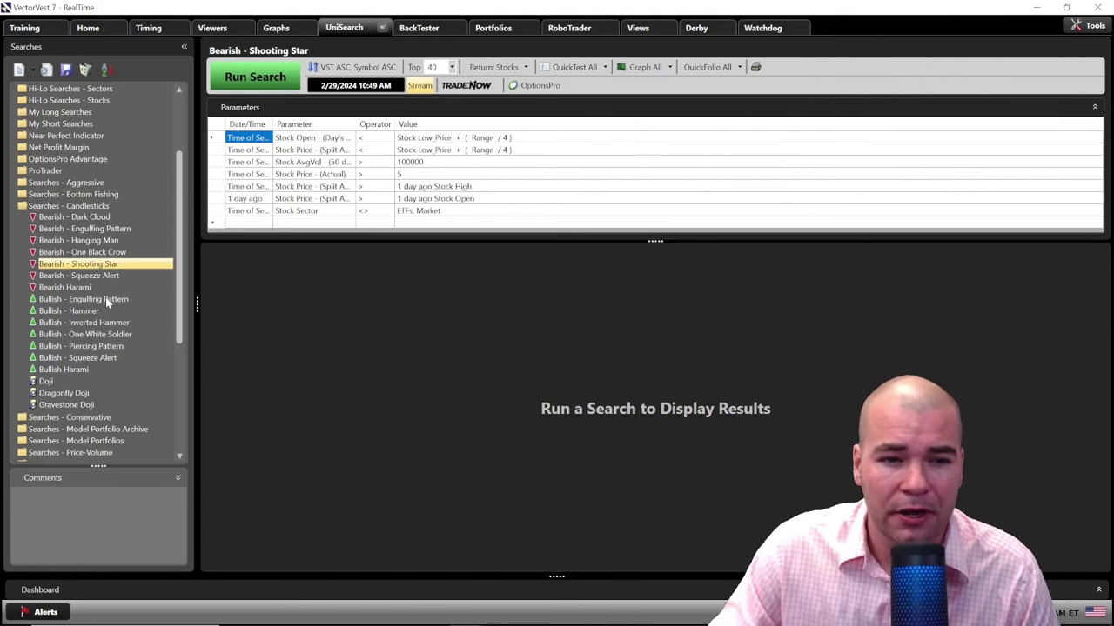
click(105, 299)
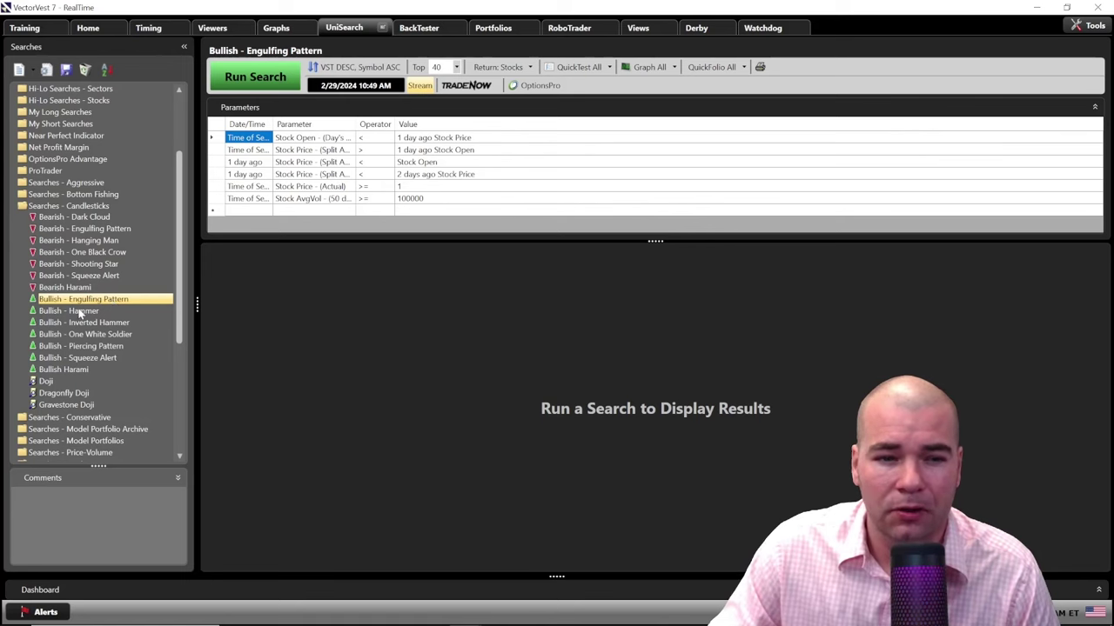
click(81, 313)
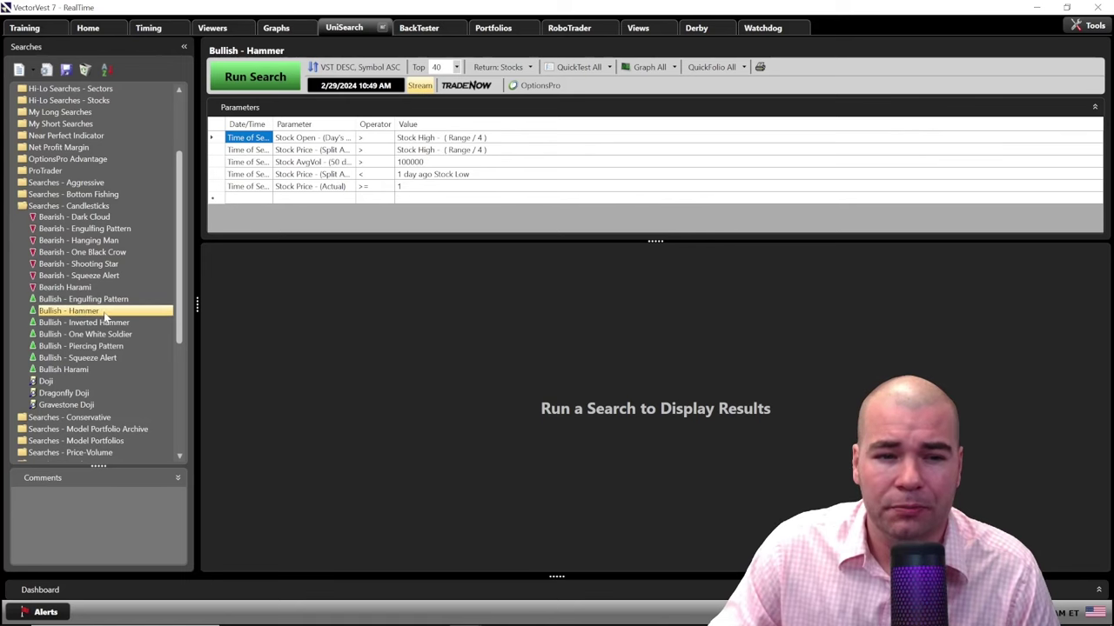
Run the Bearish - Engulfing Pattern search and graph all of its results
click(101, 230)
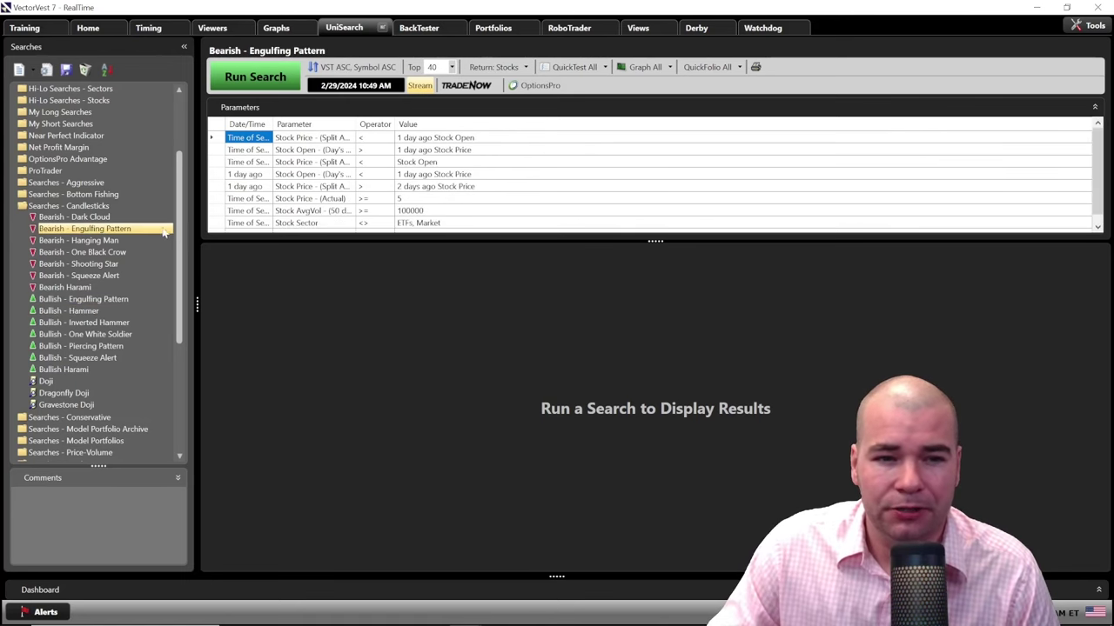
click(256, 80)
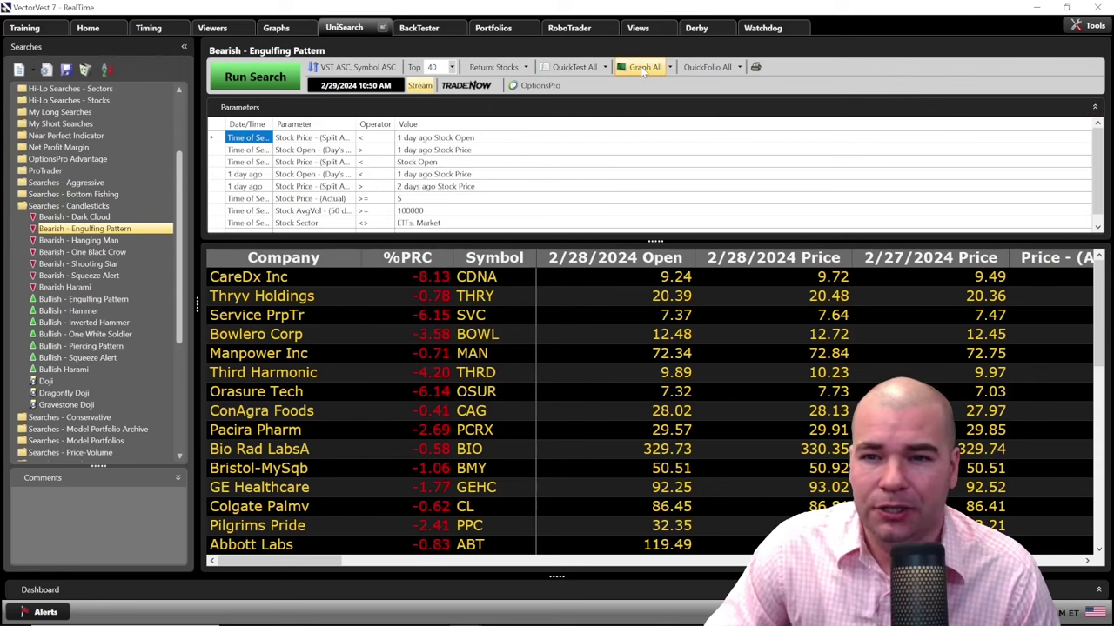
click(644, 67)
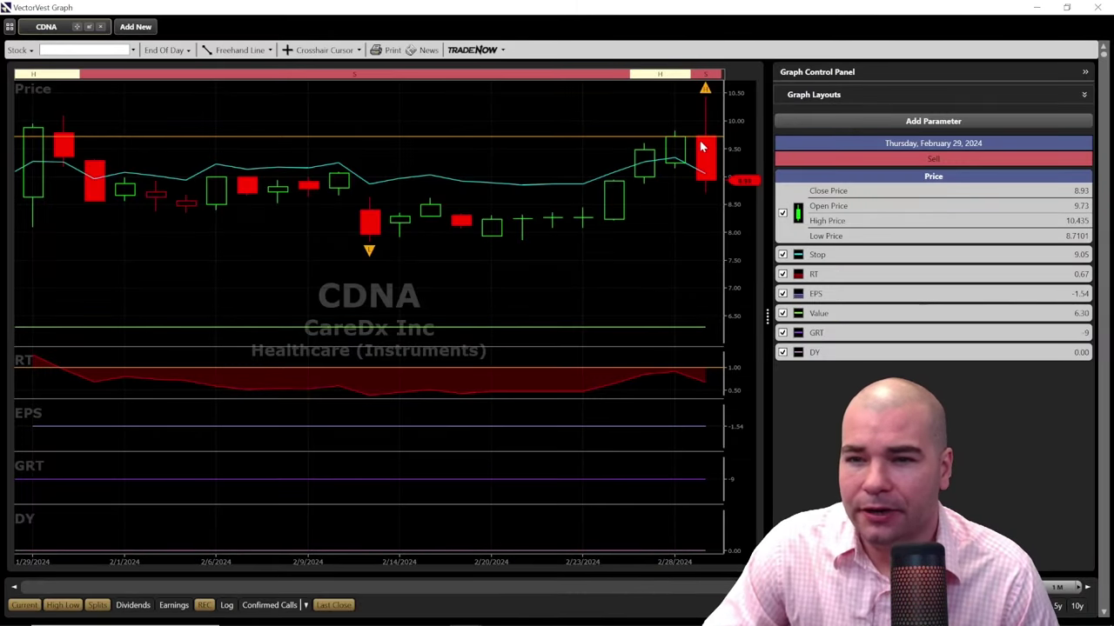
Compare the price details of CDNA's 2/28/2024 and 2/29/2024 candles on the graph
mouse_move(703, 145)
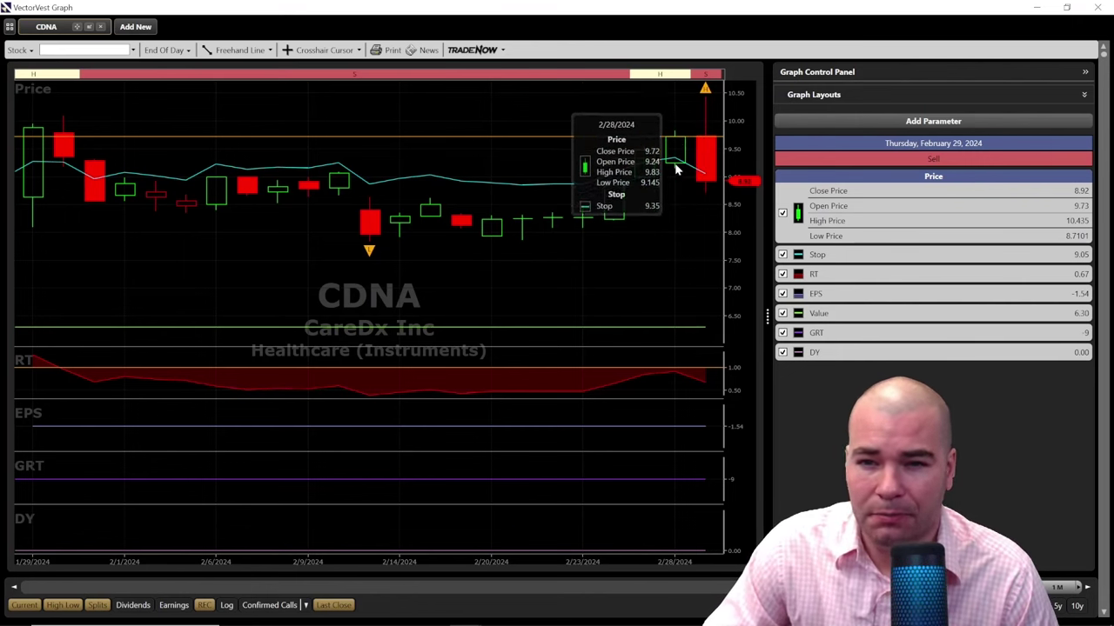
click(673, 149)
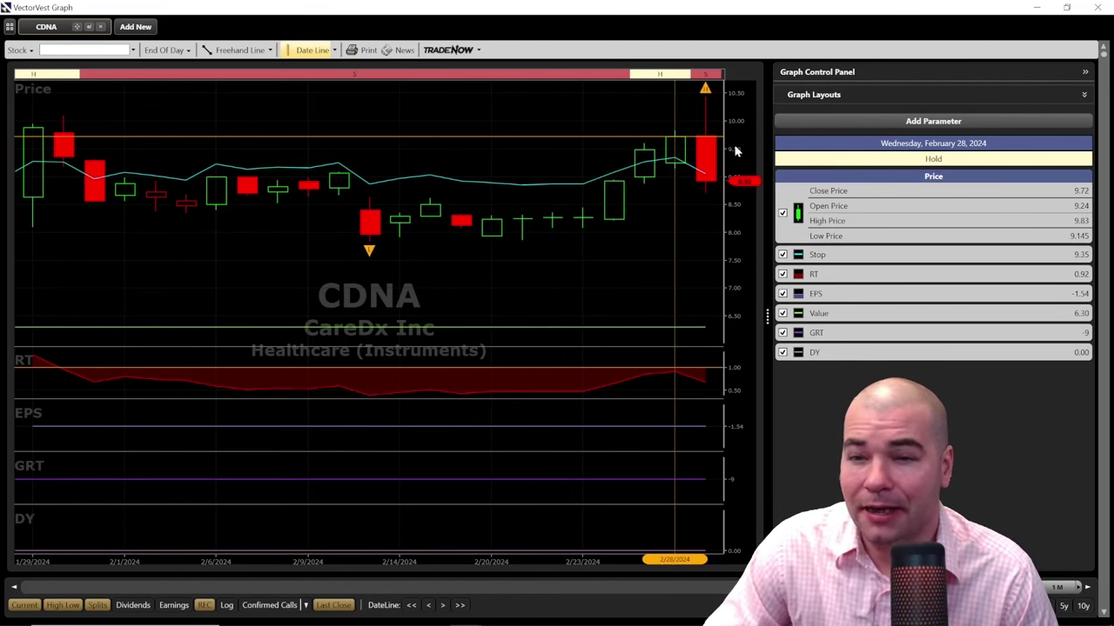
click(706, 157)
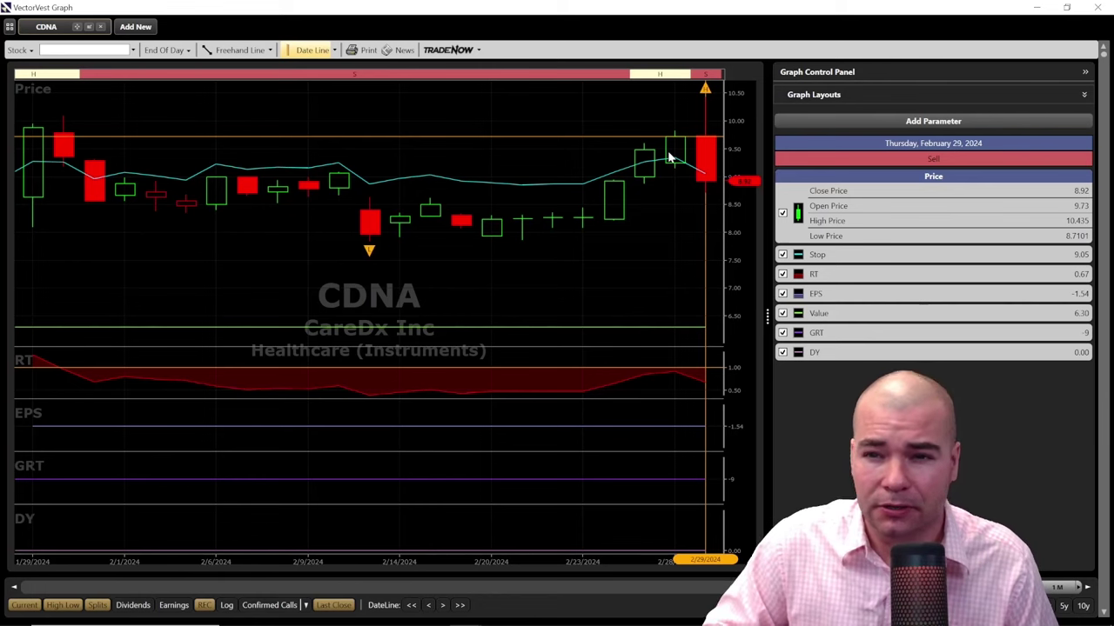
mouse_move(698, 137)
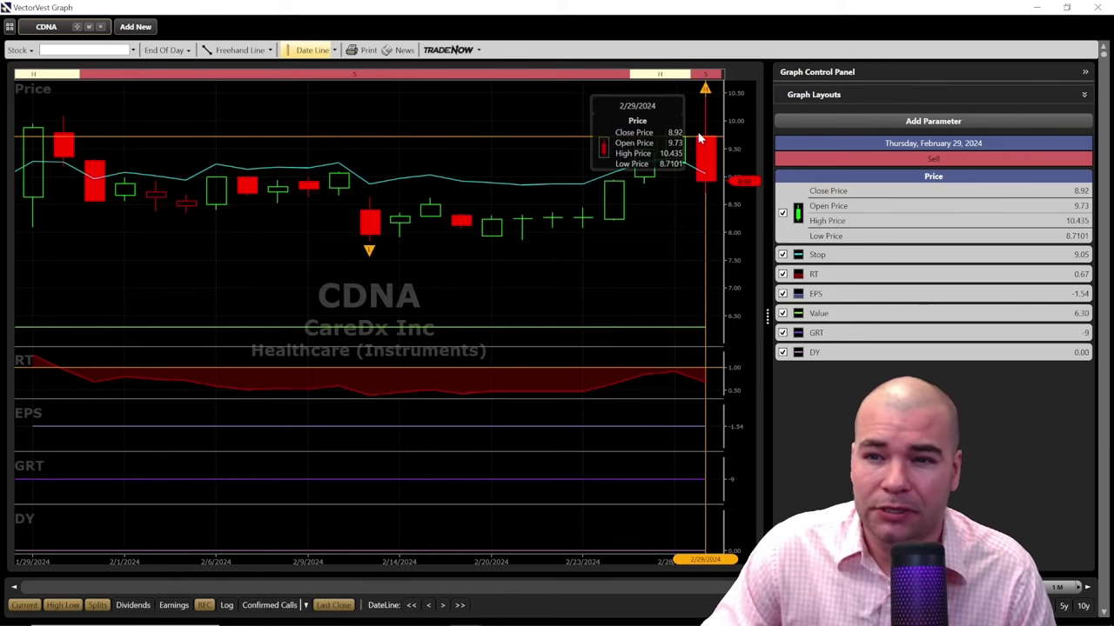
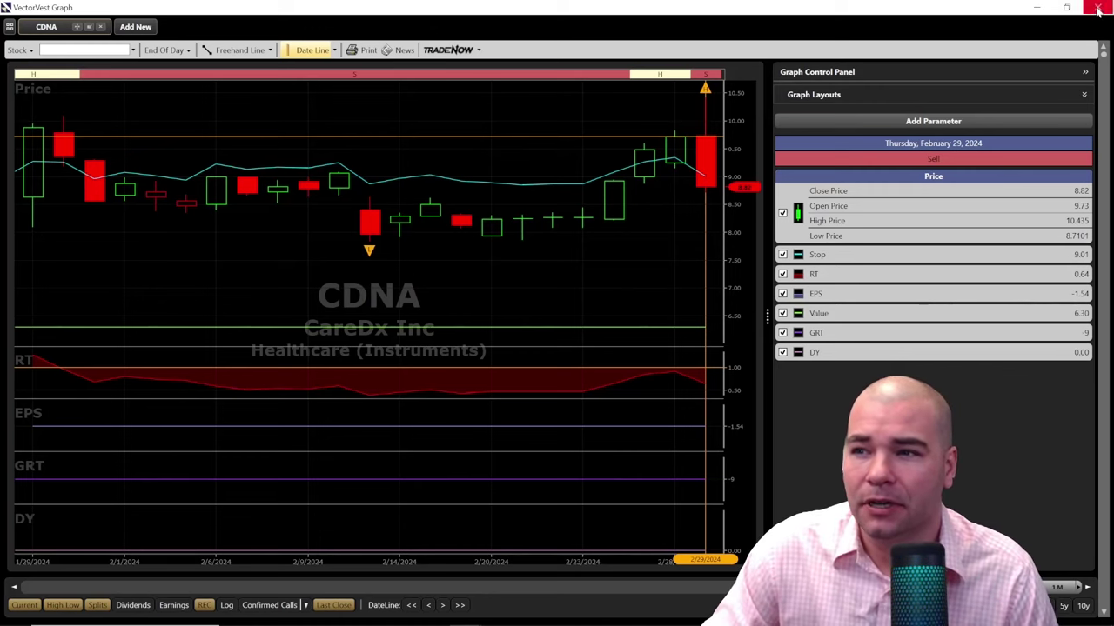
Run the Bearish - Shooting Star search and graph all of its results
click(118, 264)
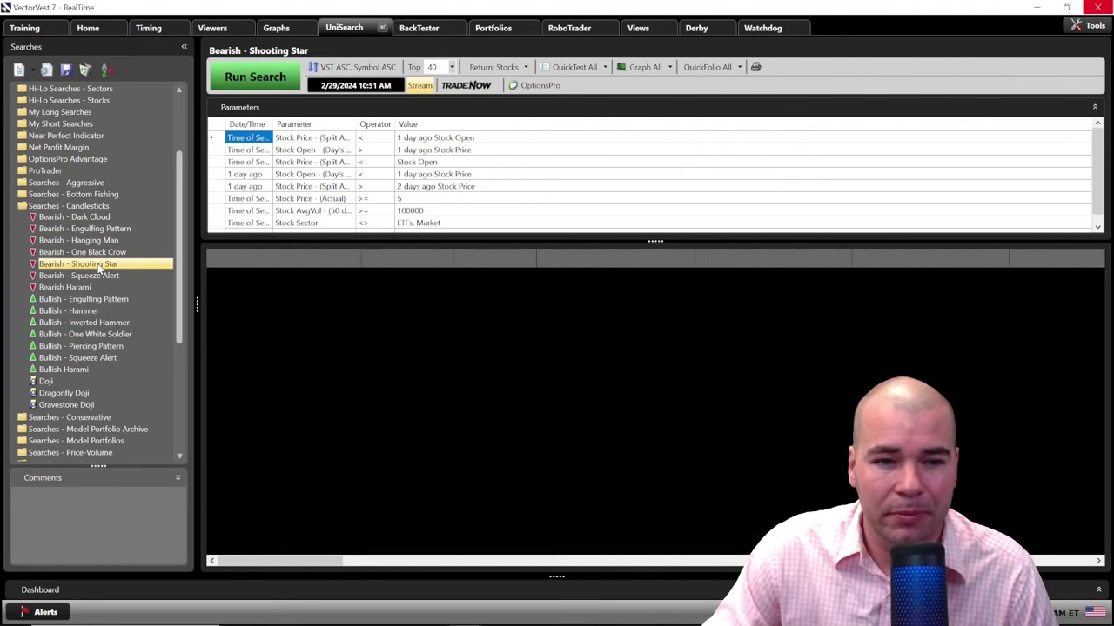
click(256, 80)
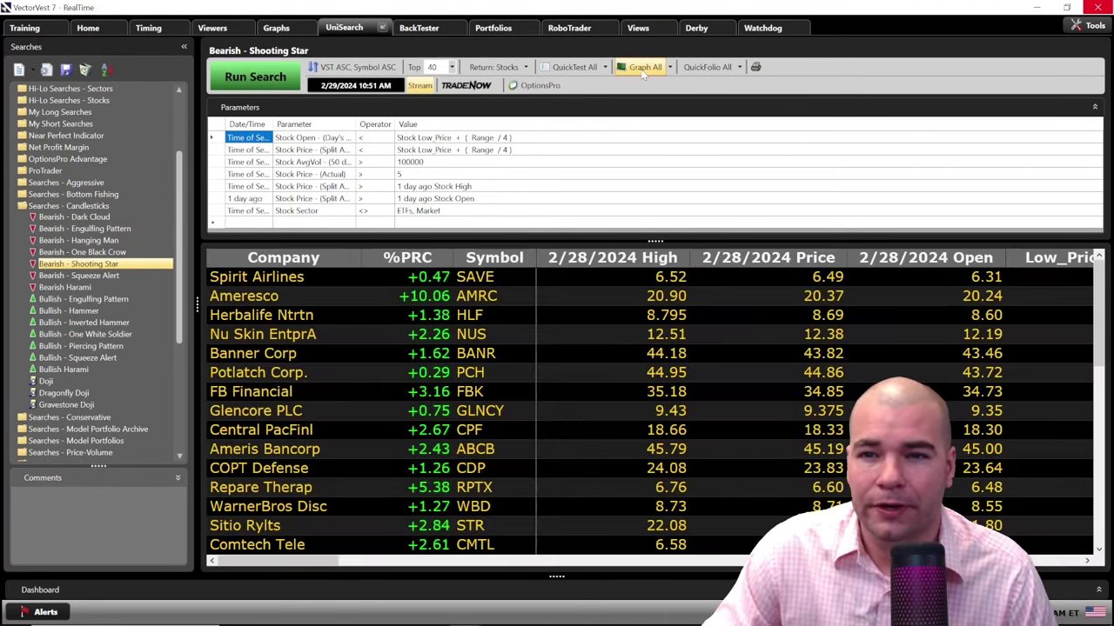
click(640, 68)
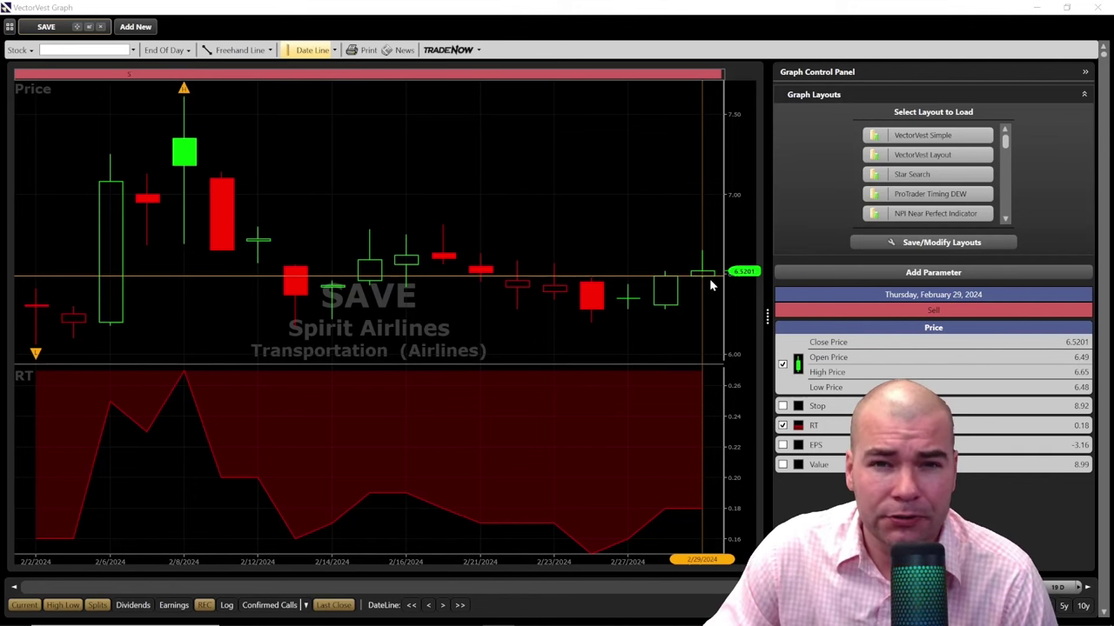
Examine the latest candle on the SAVE and AMRC graphs, and advance to the following stock
mouse_move(706, 275)
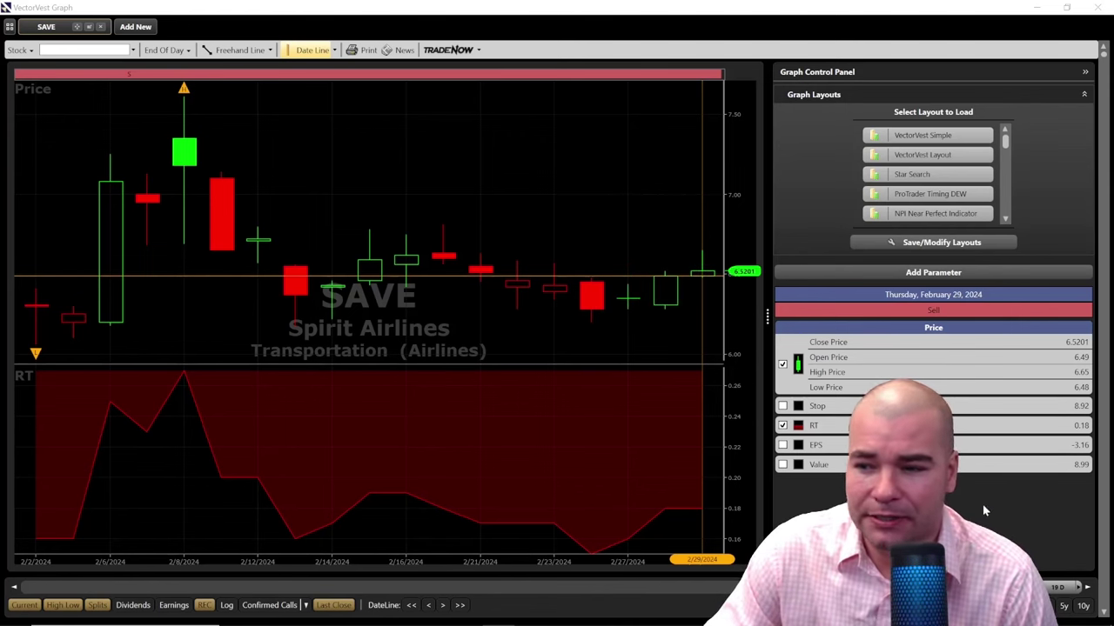
key(Down)
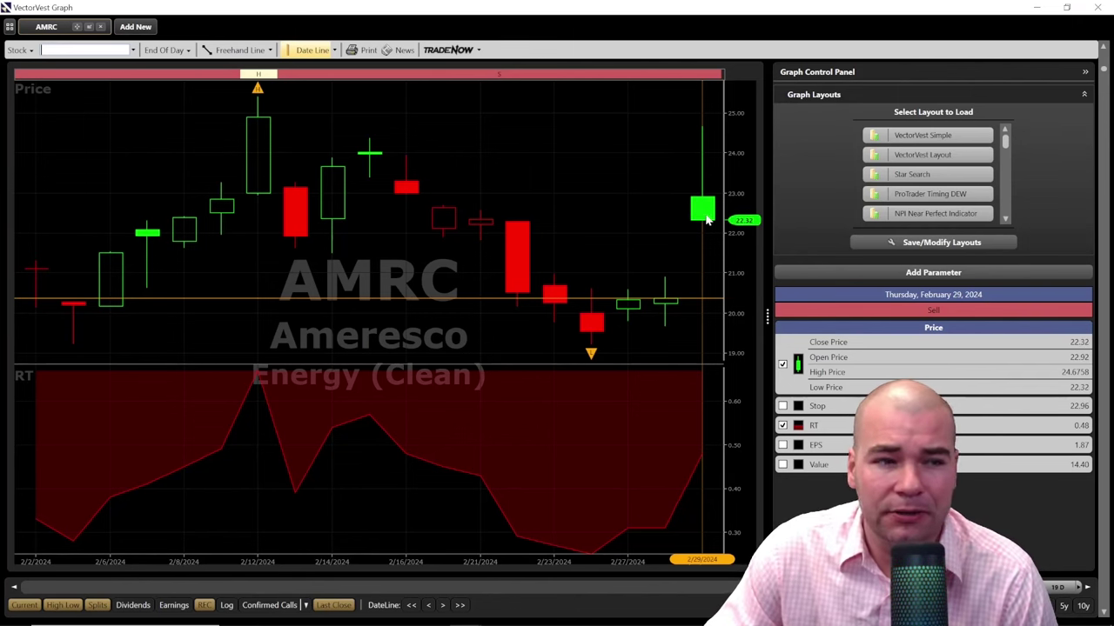
key(Down)
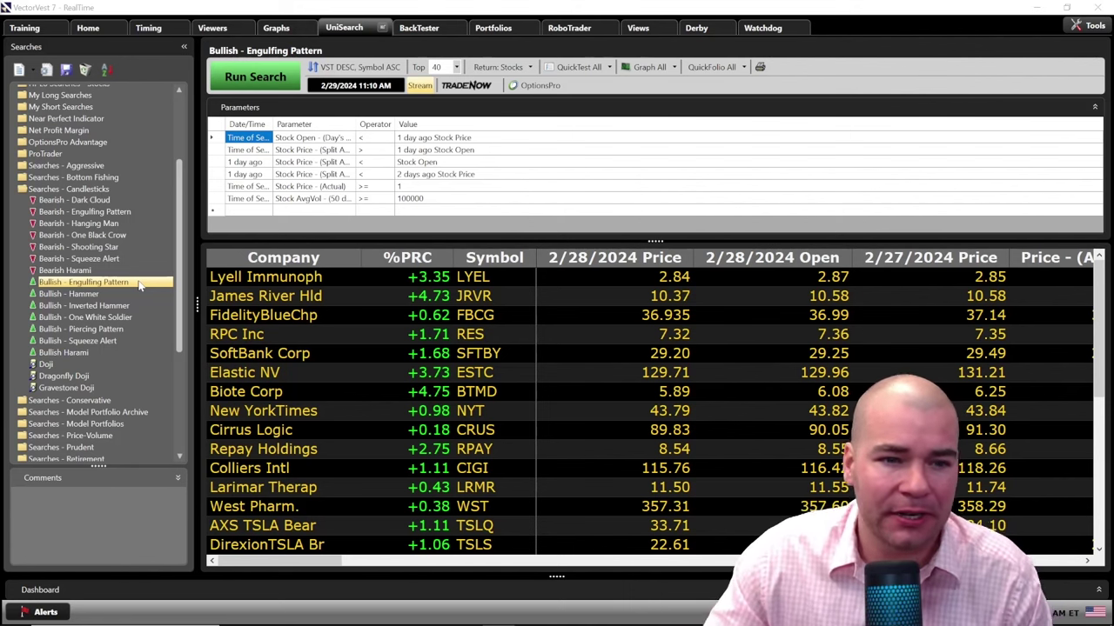
Run the Bullish - Engulfing Pattern search and graph its results, examining the latest candles of LYEL and JRVR
click(255, 76)
click(648, 67)
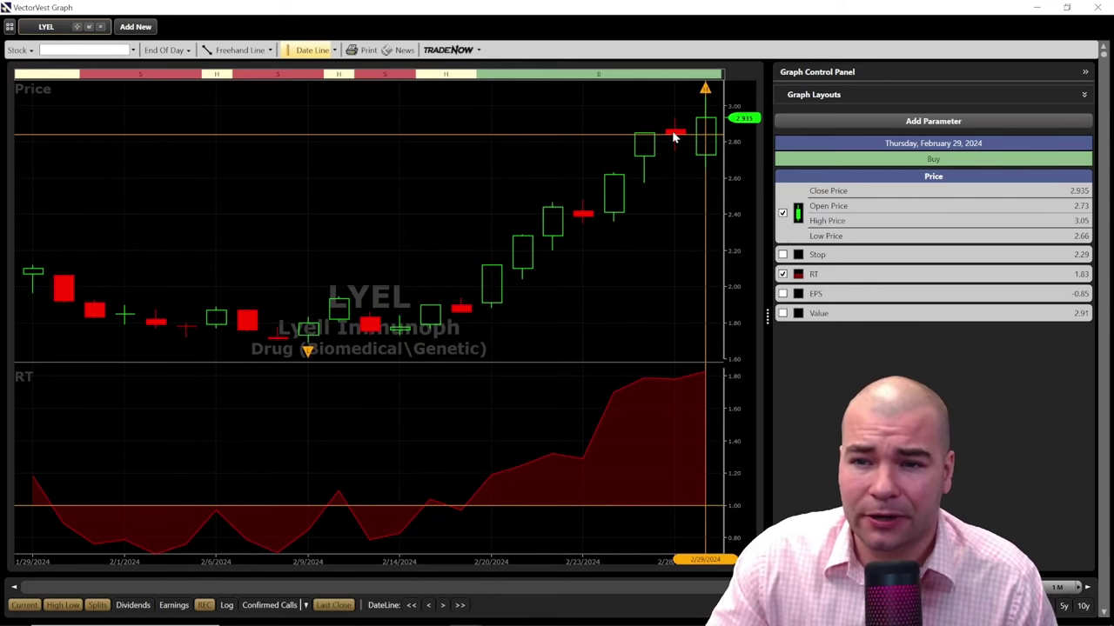
mouse_move(703, 150)
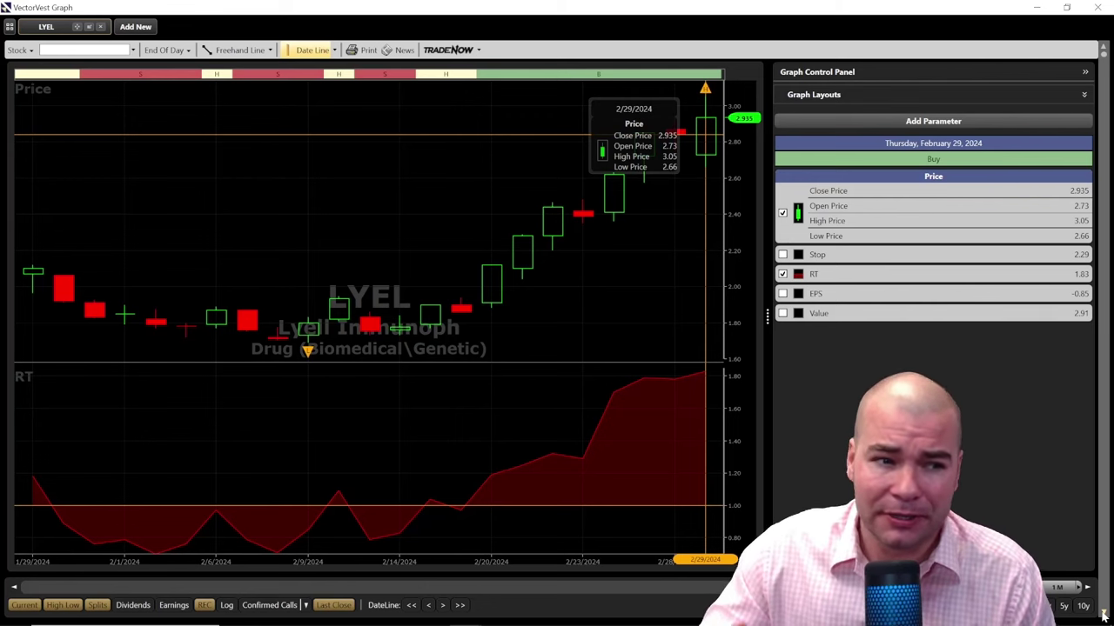
key(Down)
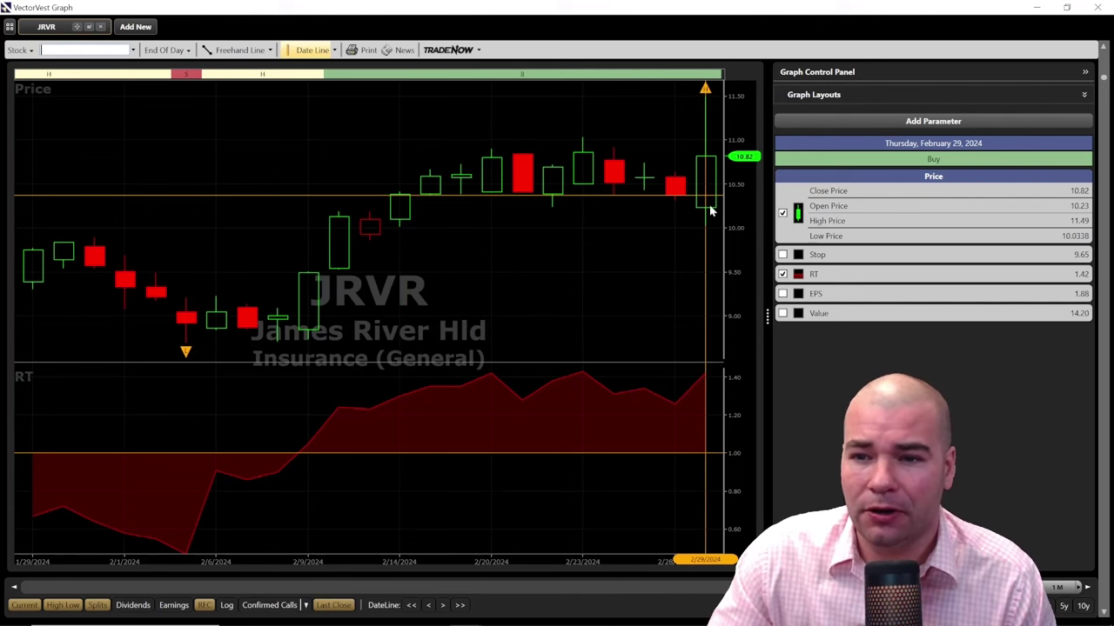
mouse_move(699, 213)
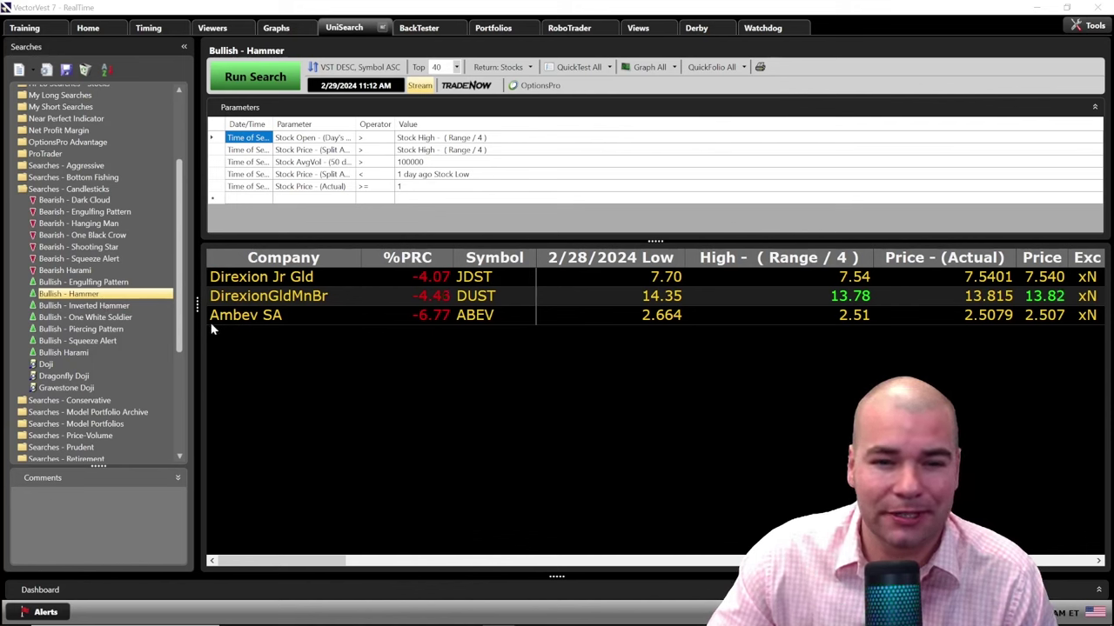
Graph all Bullish - Hammer search results and examine the latest candle of each stock, starting with JDST and DUST
click(646, 67)
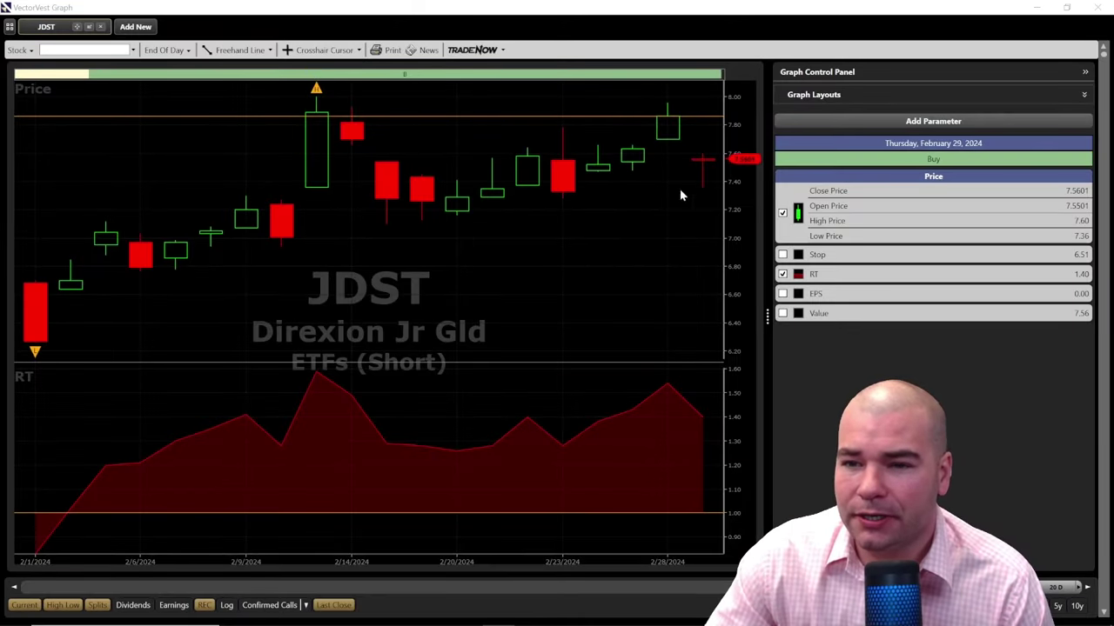
mouse_move(704, 166)
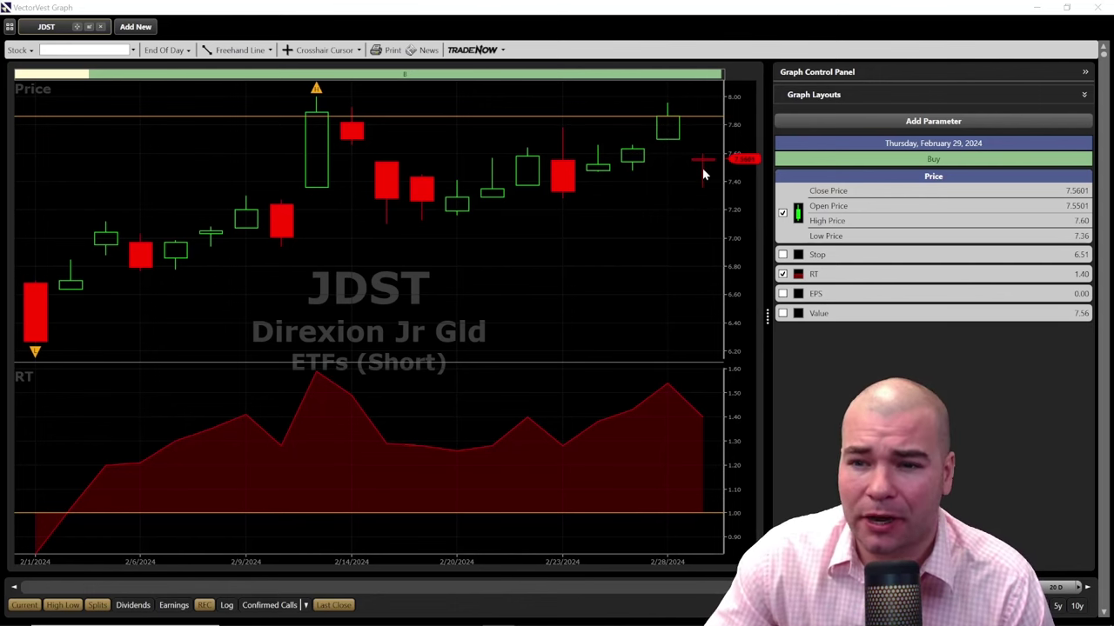
click(1103, 616)
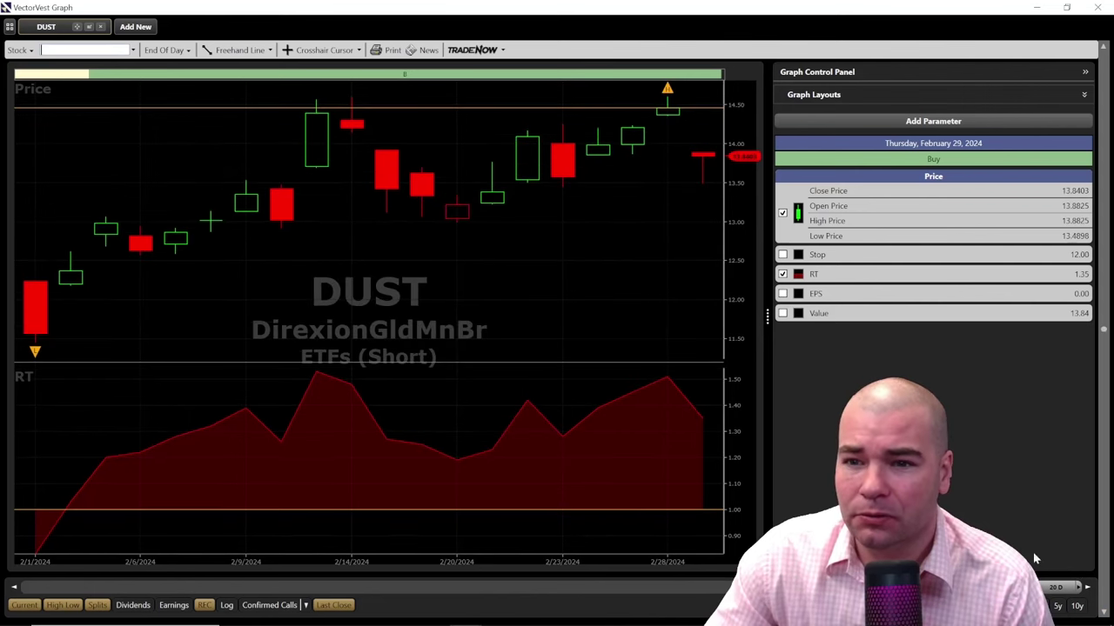
mouse_move(703, 156)
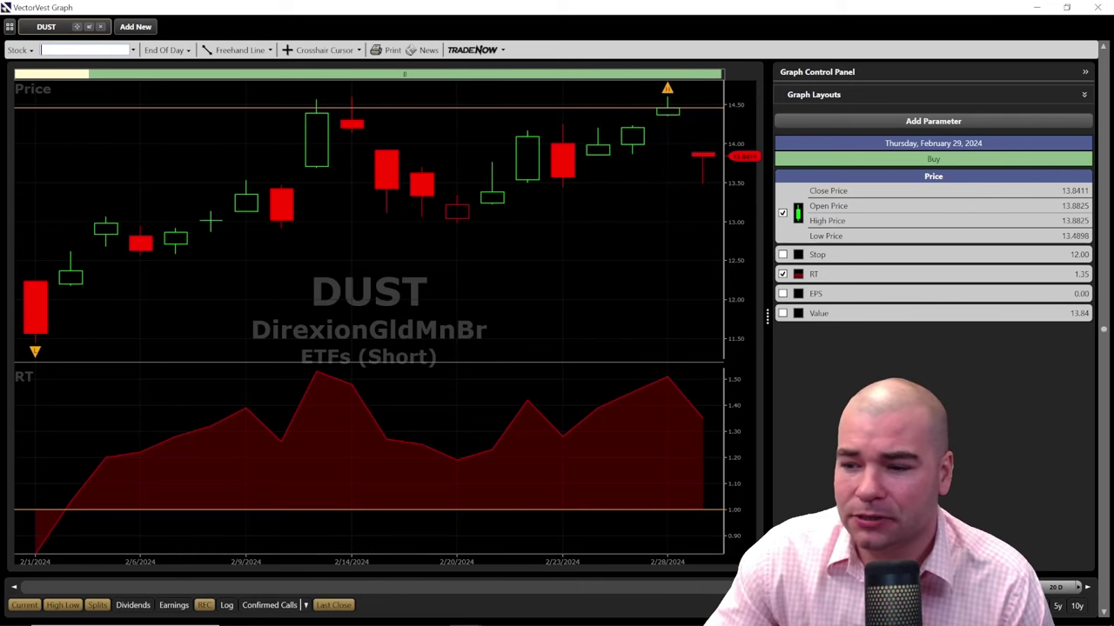
click(1105, 613)
mouse_move(701, 303)
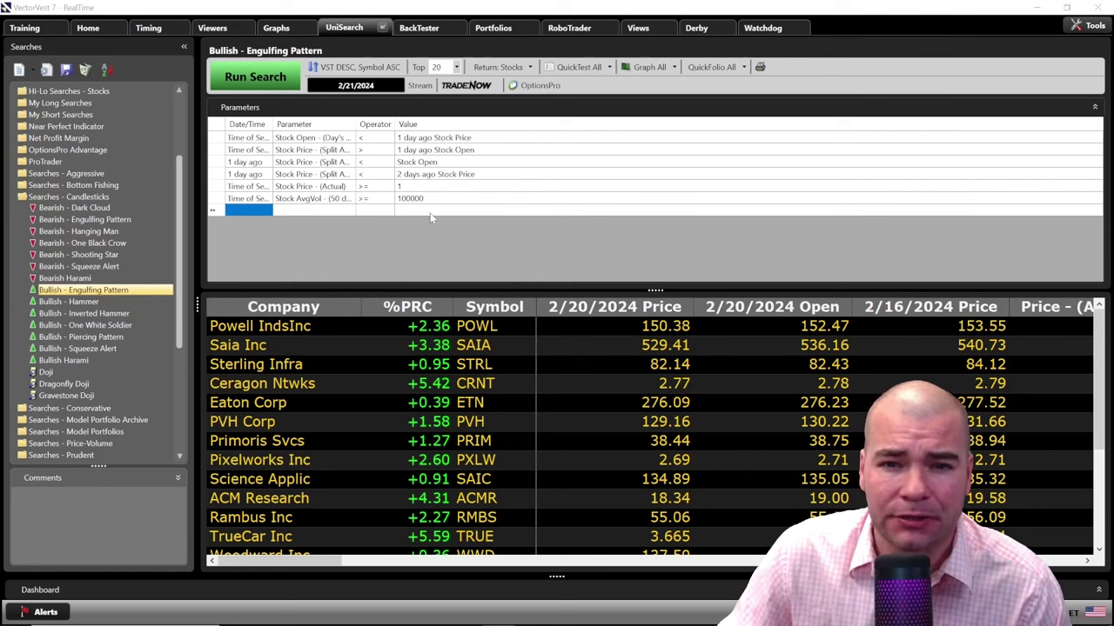
Add a Stock Watchlist condition with the = operator at time of search to the Bullish - Engulfing Pattern search
click(252, 210)
click(283, 227)
click(300, 210)
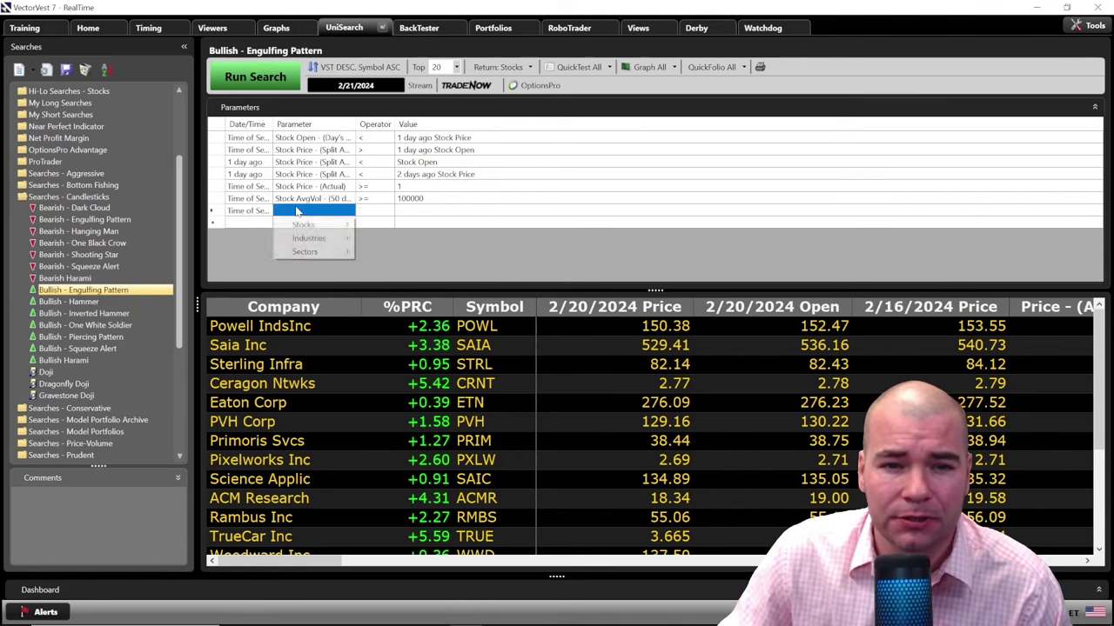
mouse_move(314, 228)
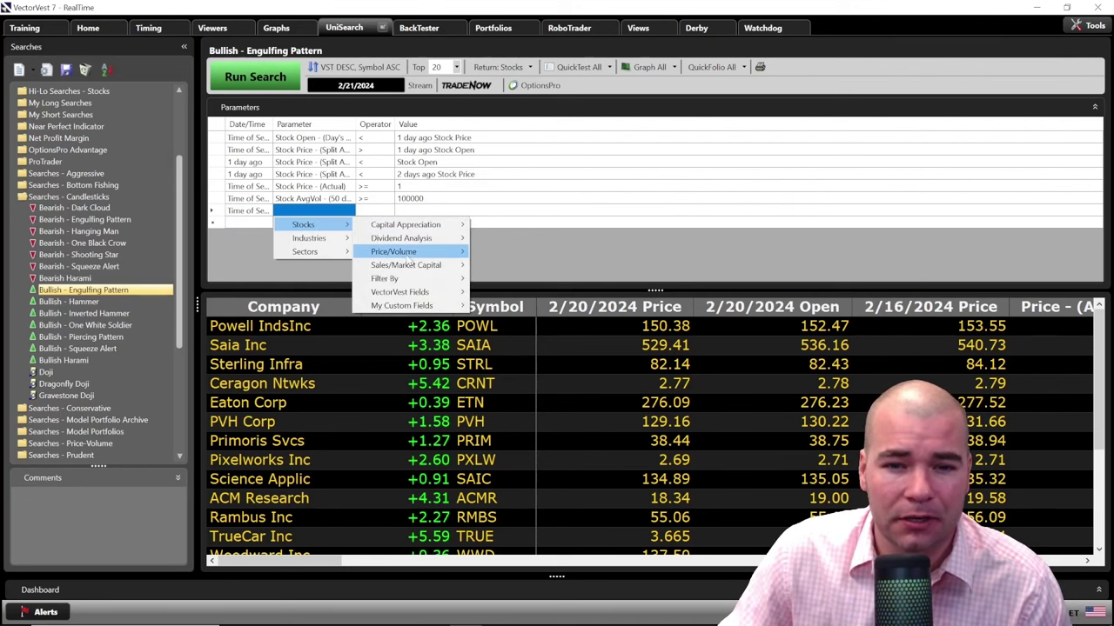
mouse_move(397, 284)
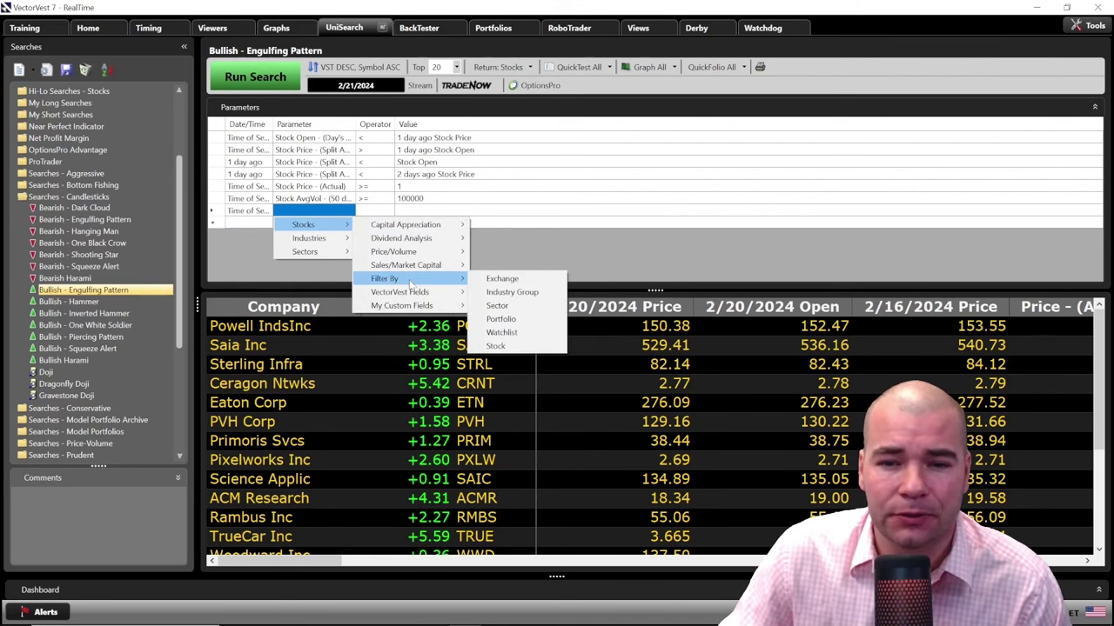
click(505, 333)
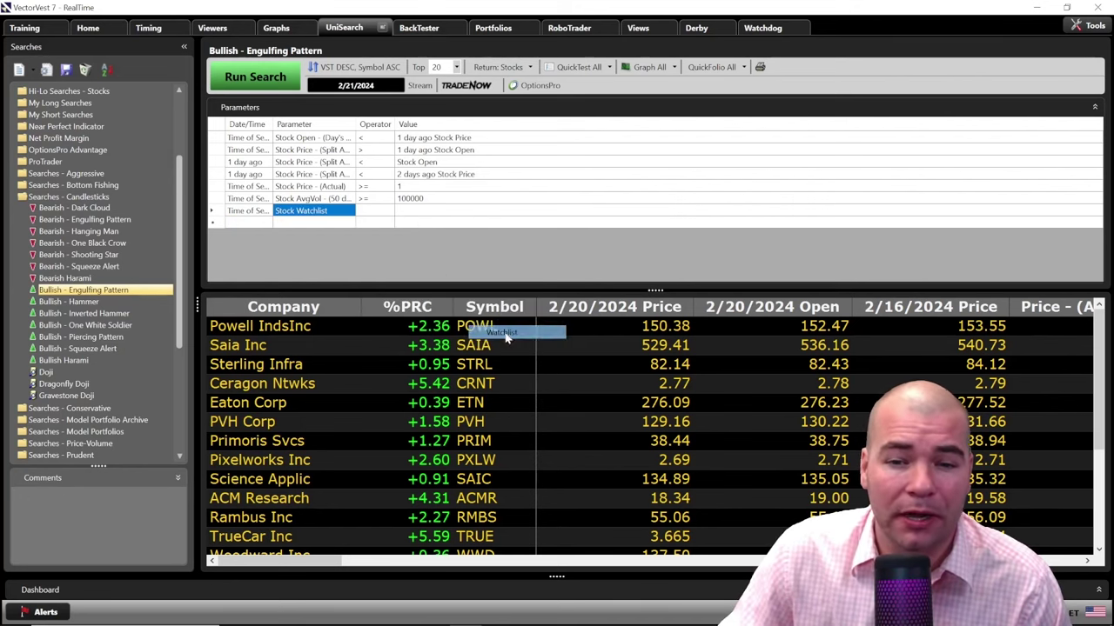
click(375, 214)
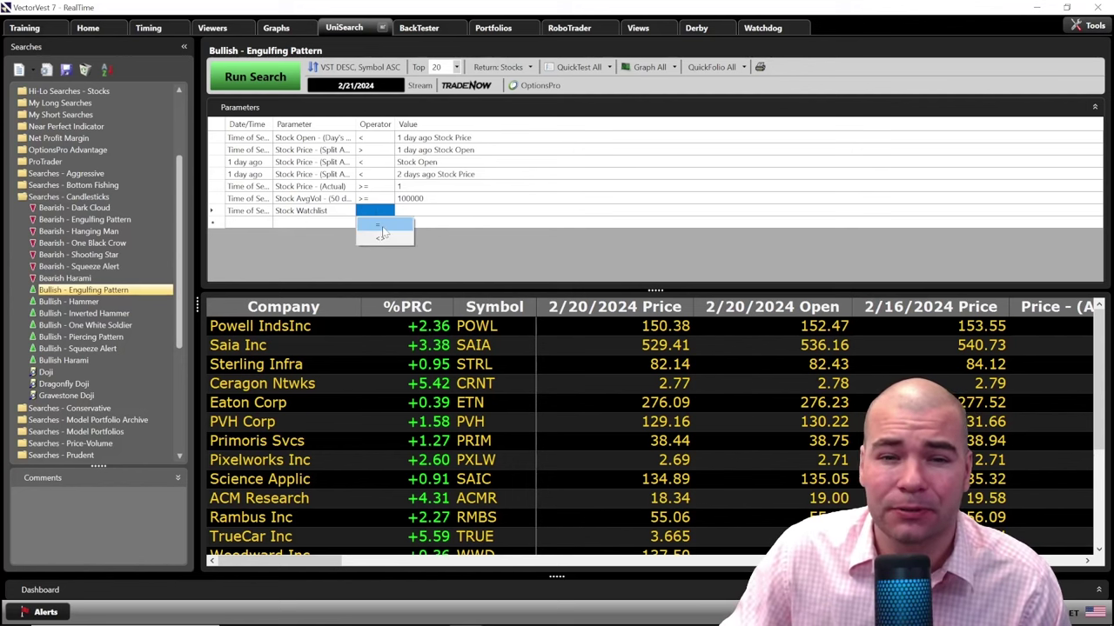
click(382, 227)
Set the watchlist condition's value to S&P500 - NO PETRO and rerun the search
click(411, 213)
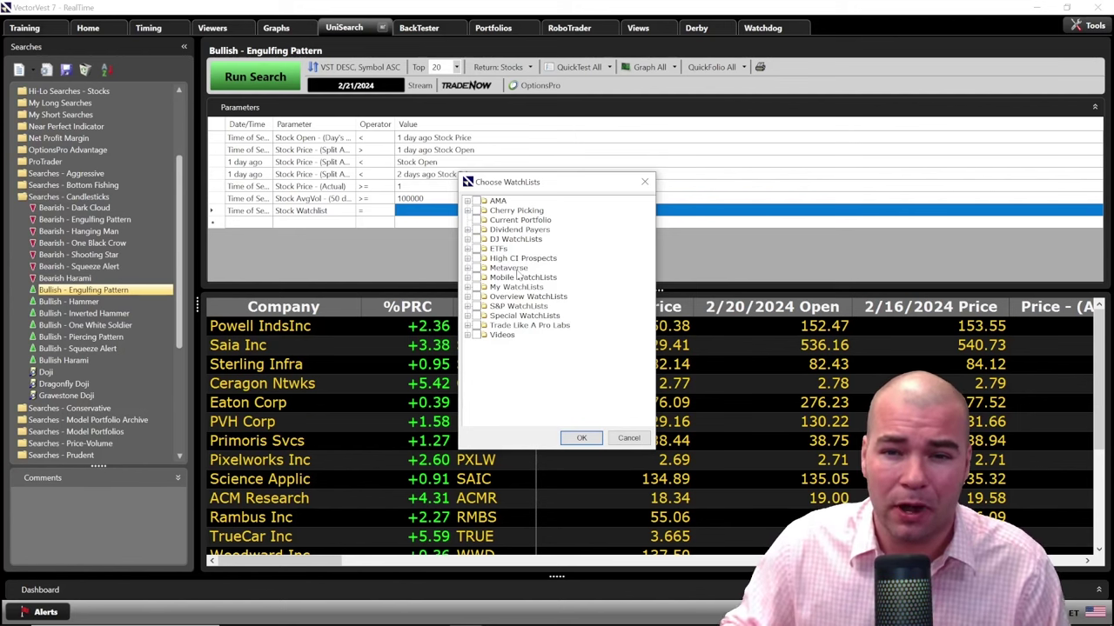
click(467, 306)
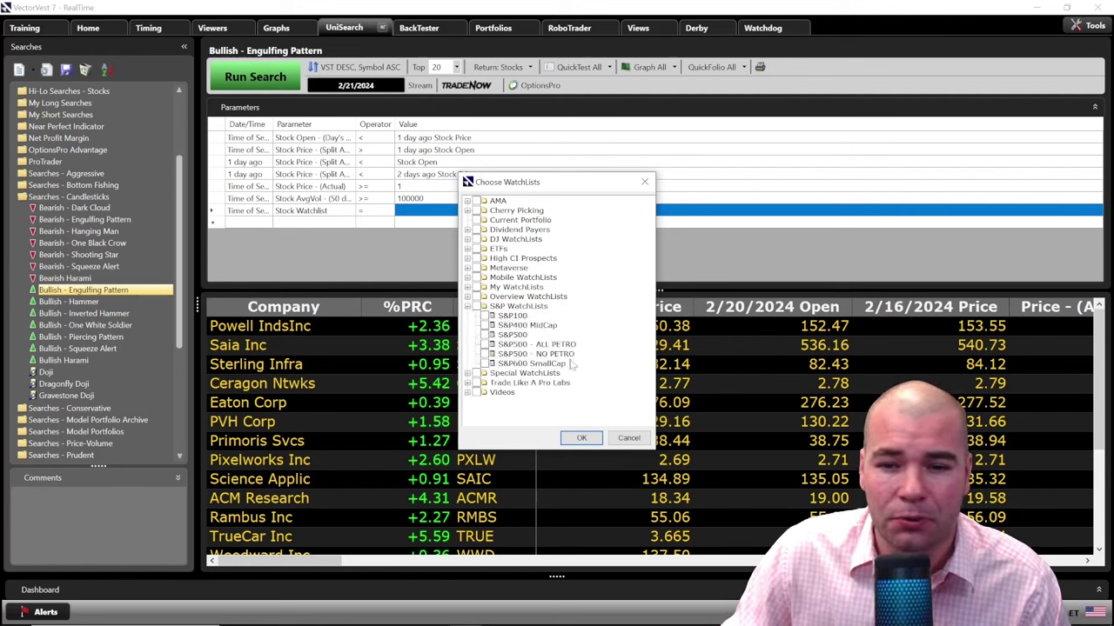
click(485, 354)
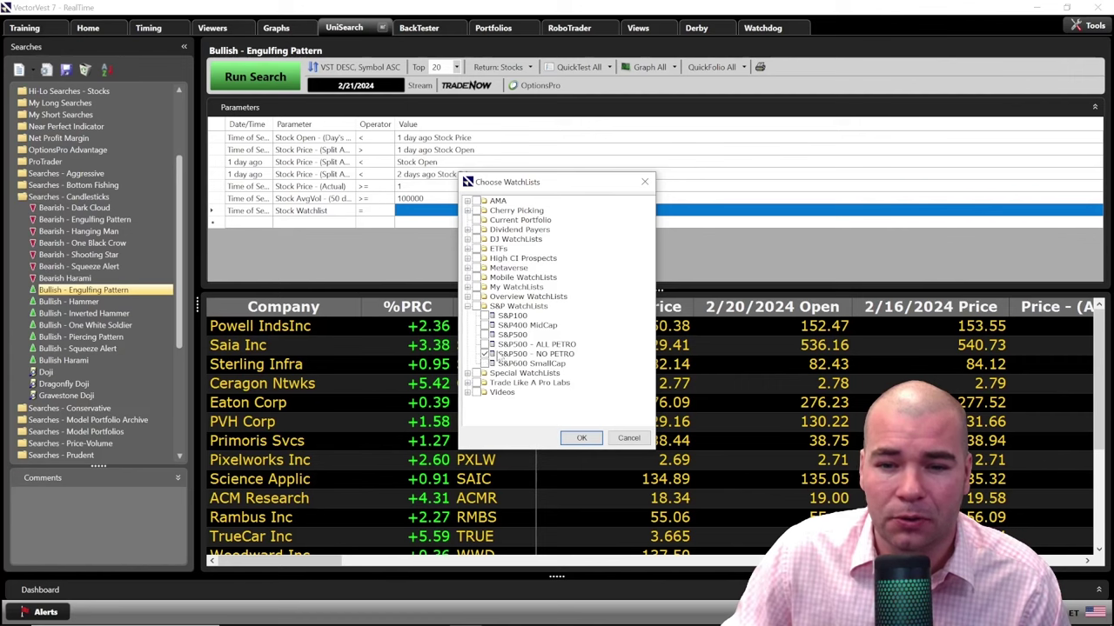
click(582, 437)
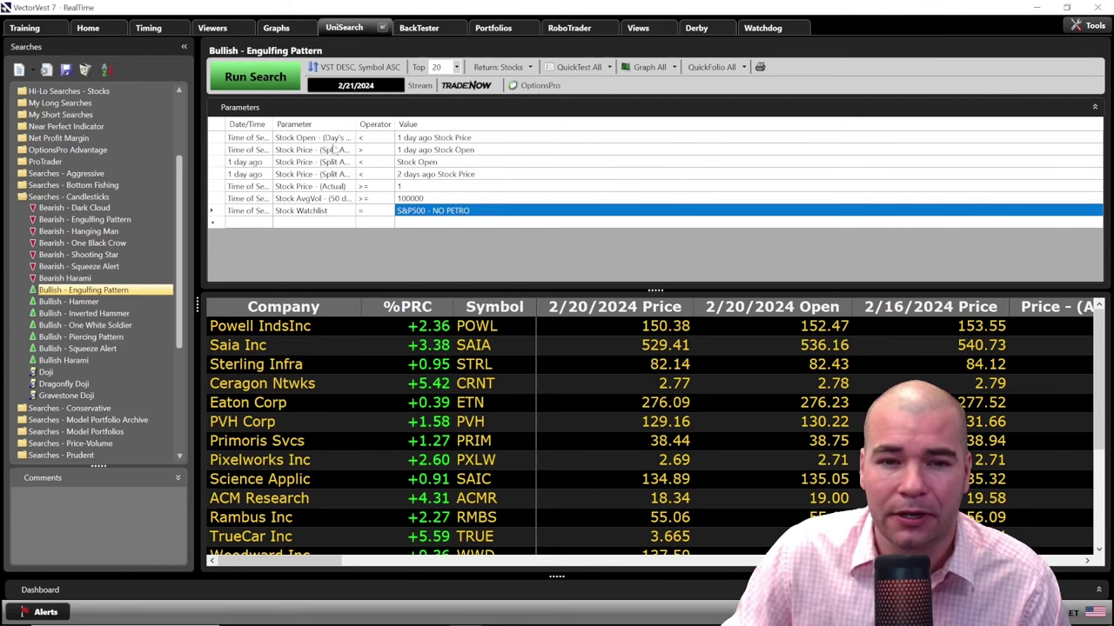
click(255, 77)
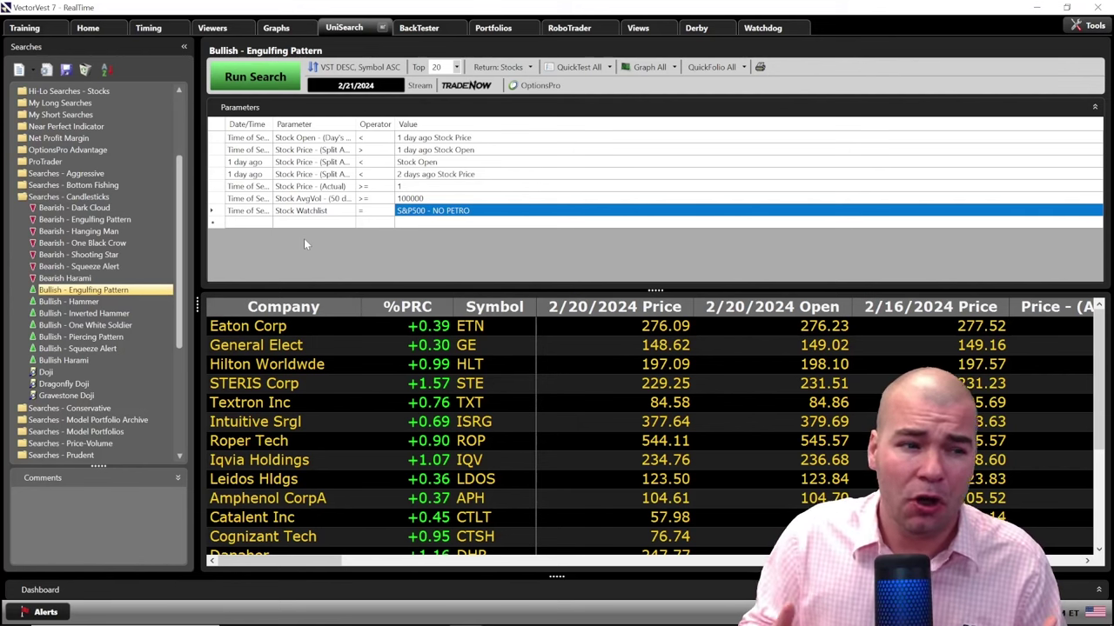
Add a condition on split-adjusted stock price at time of search, using the ProTrader EMA operator
click(261, 223)
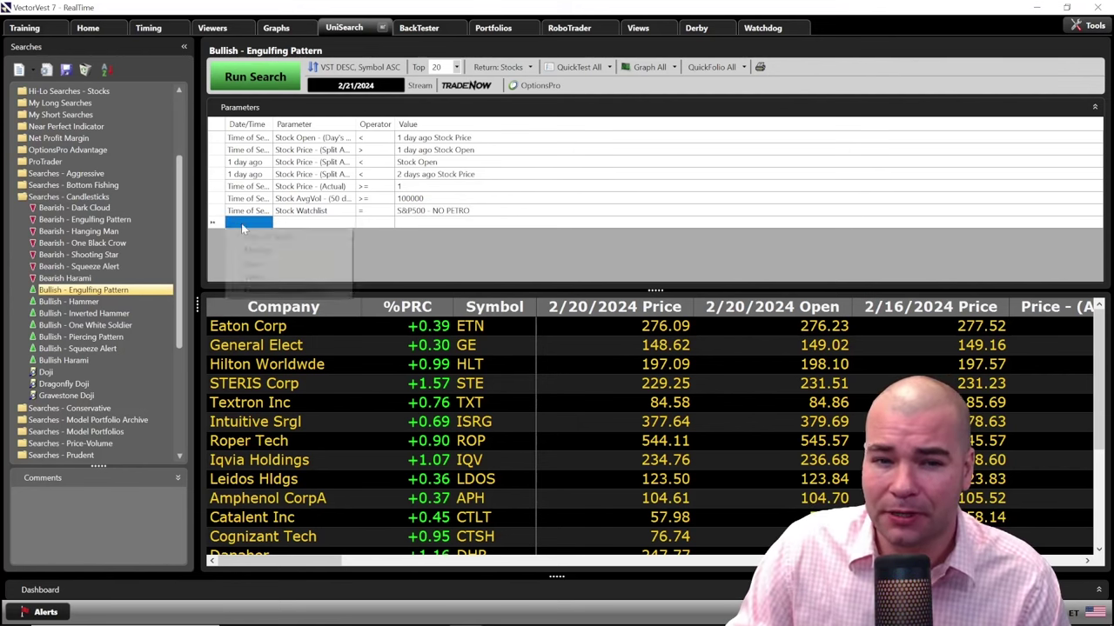
click(267, 236)
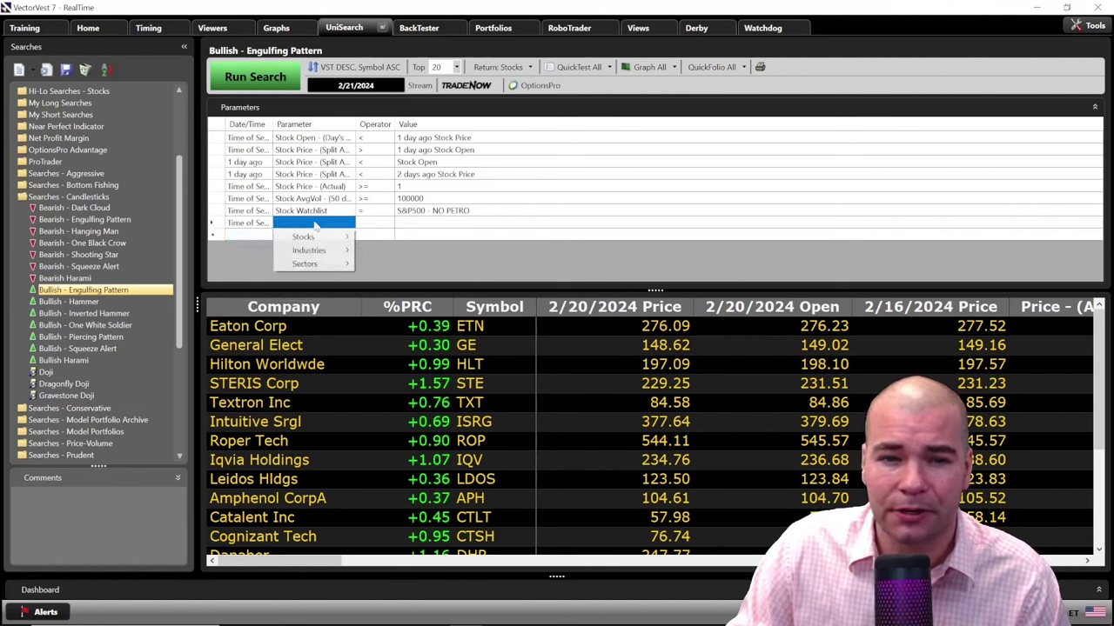
mouse_move(316, 236)
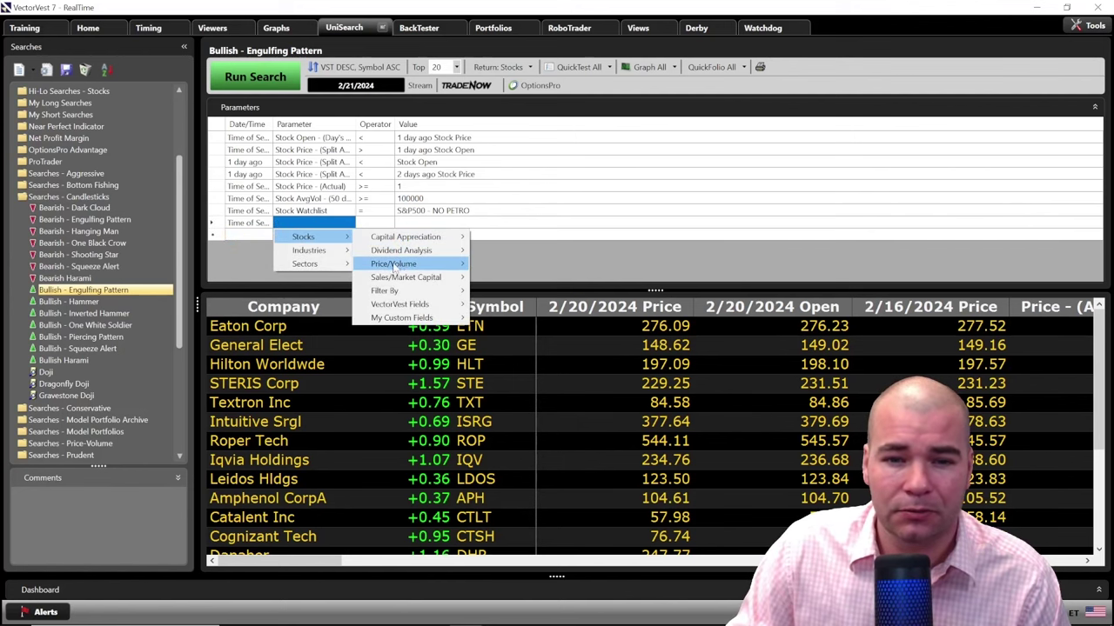
mouse_move(402, 270)
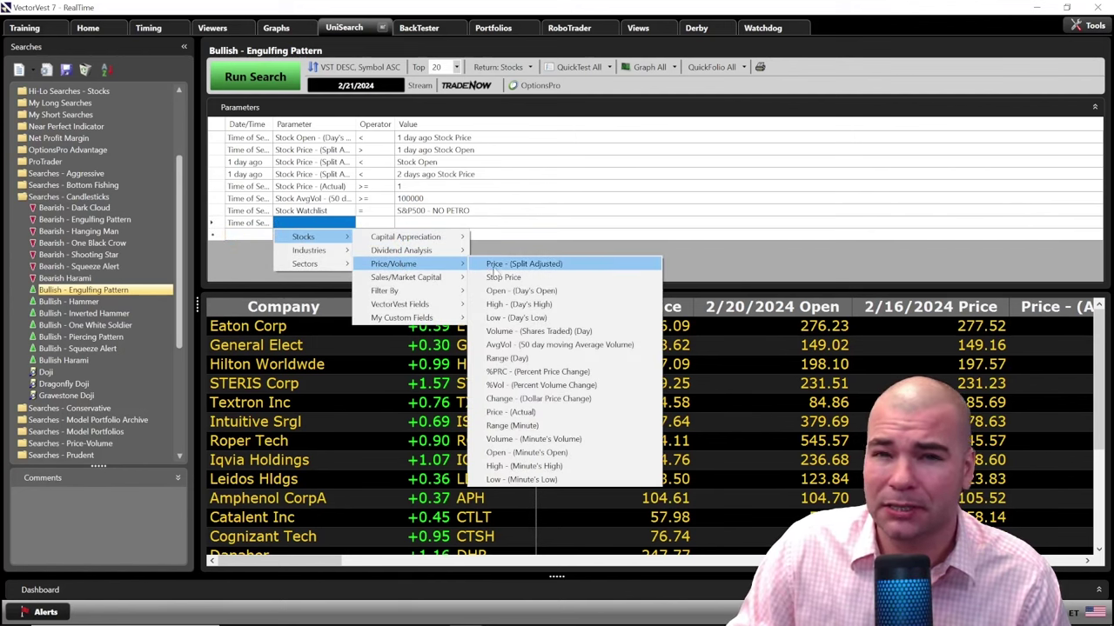
click(507, 270)
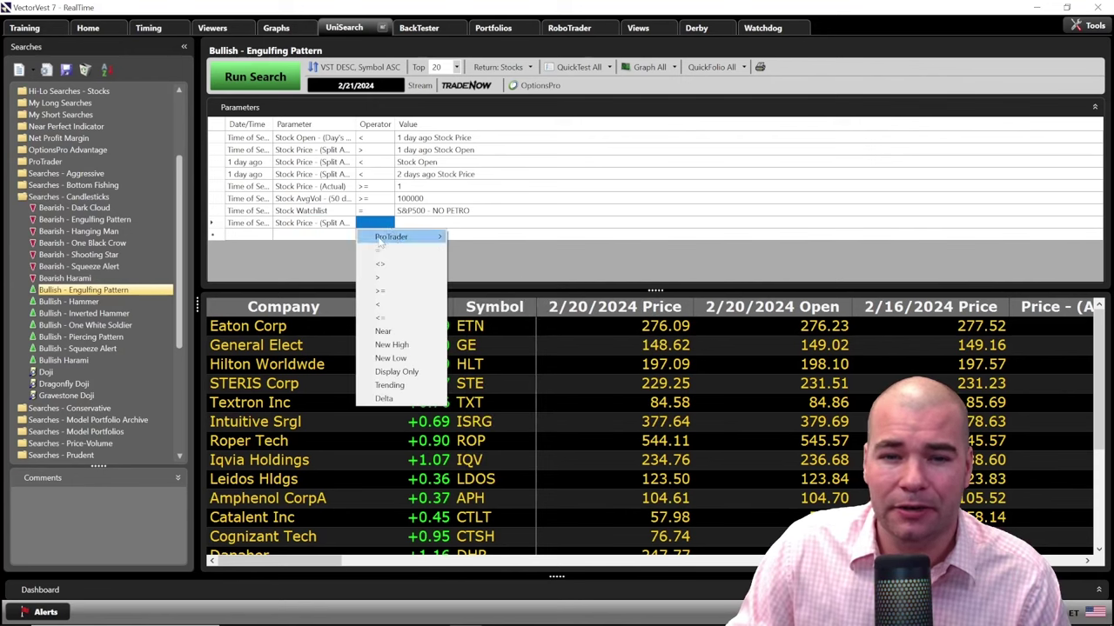
mouse_move(386, 242)
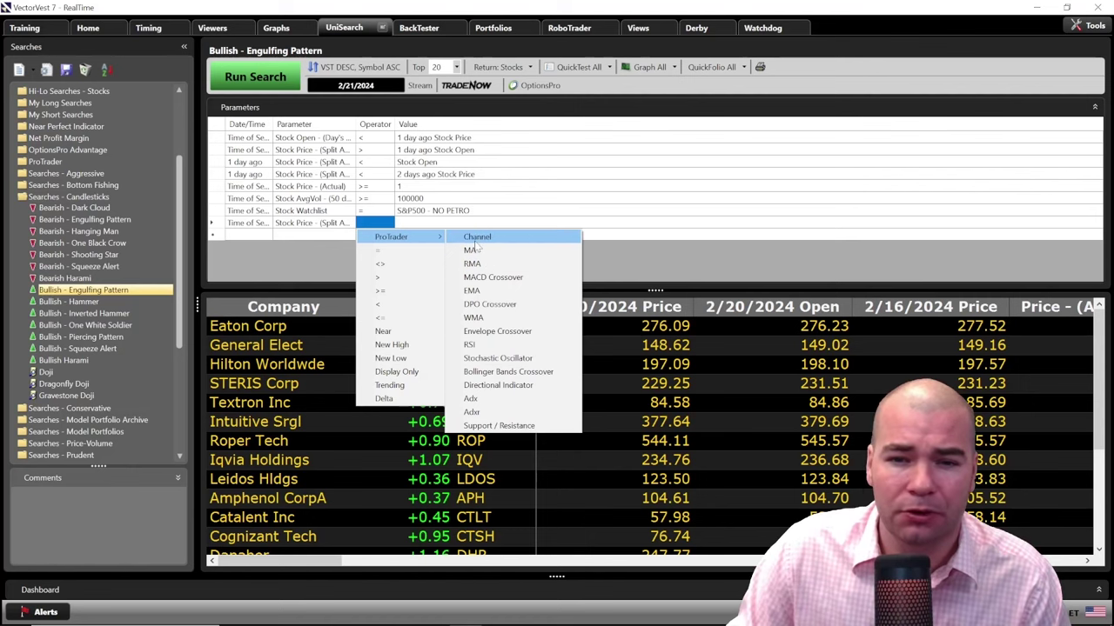
click(473, 290)
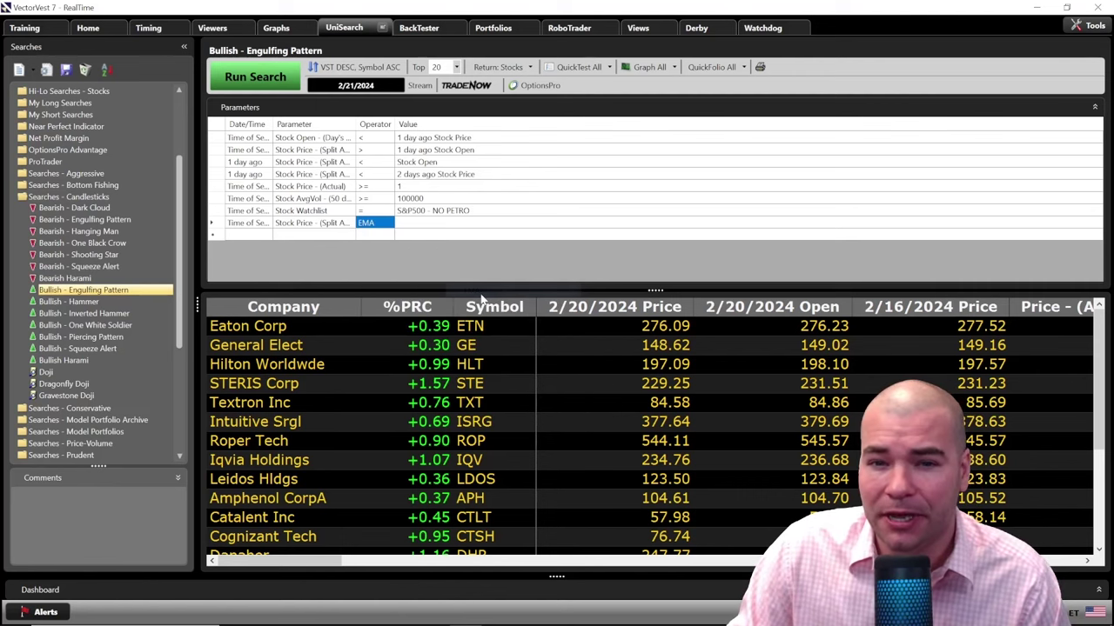
Set the EMA criteria to 3-day EMA crossed above 8-day EMA in the past 1 day, and rerun the search
click(453, 294)
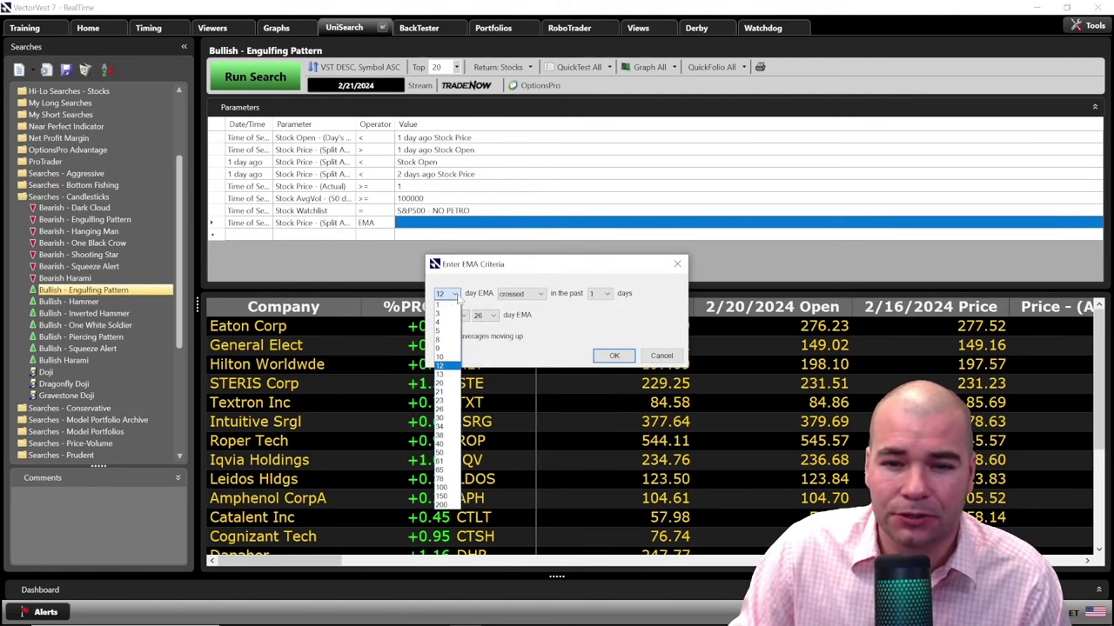
click(456, 317)
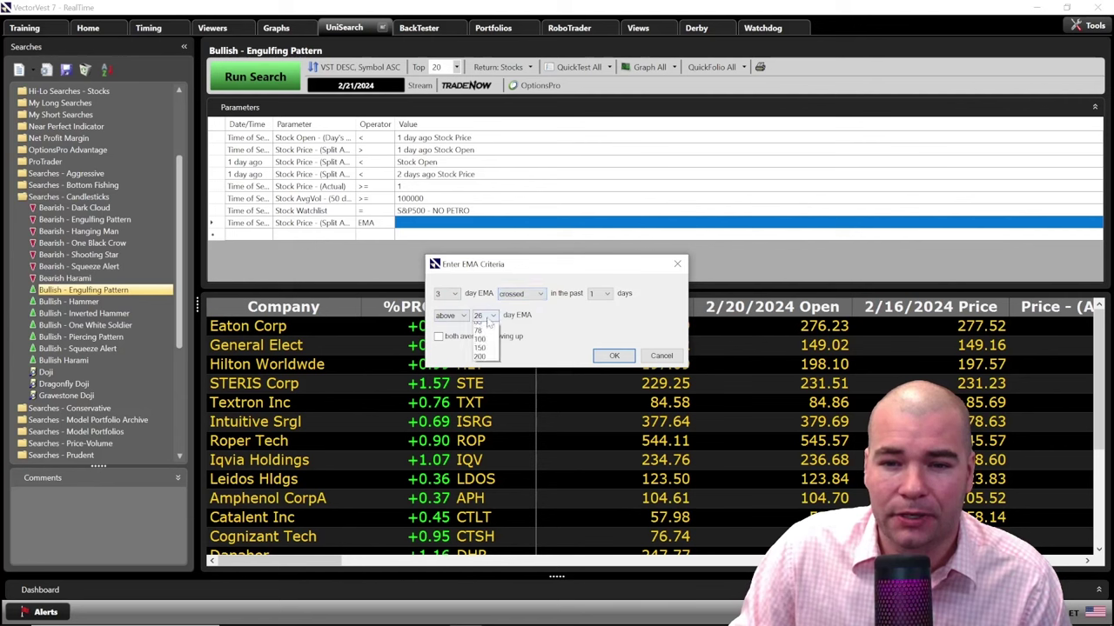
click(485, 316)
click(485, 362)
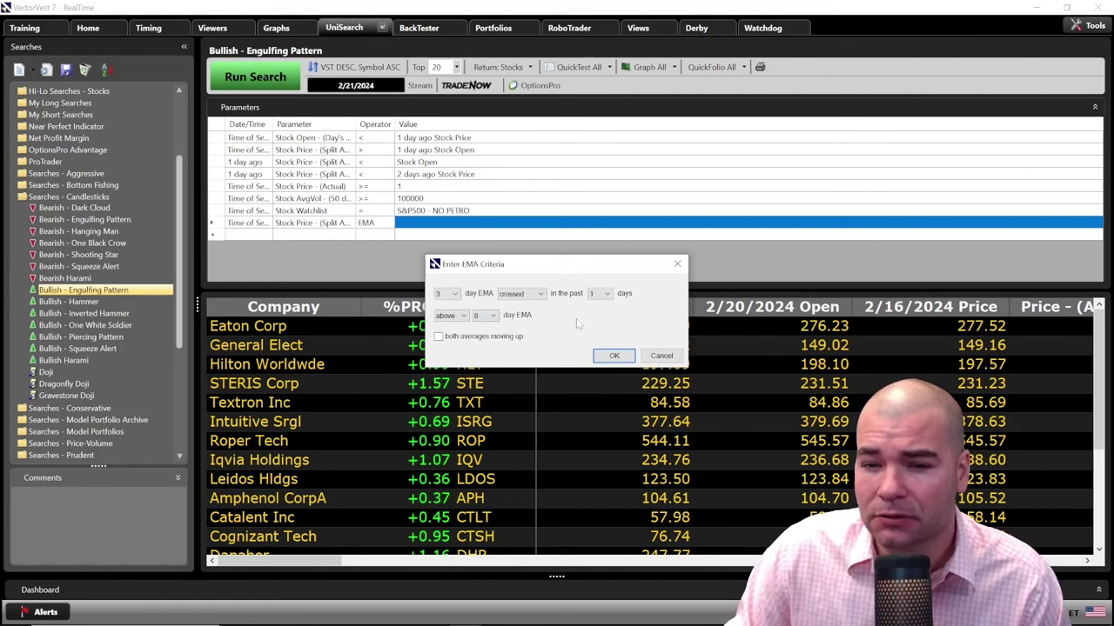
click(618, 355)
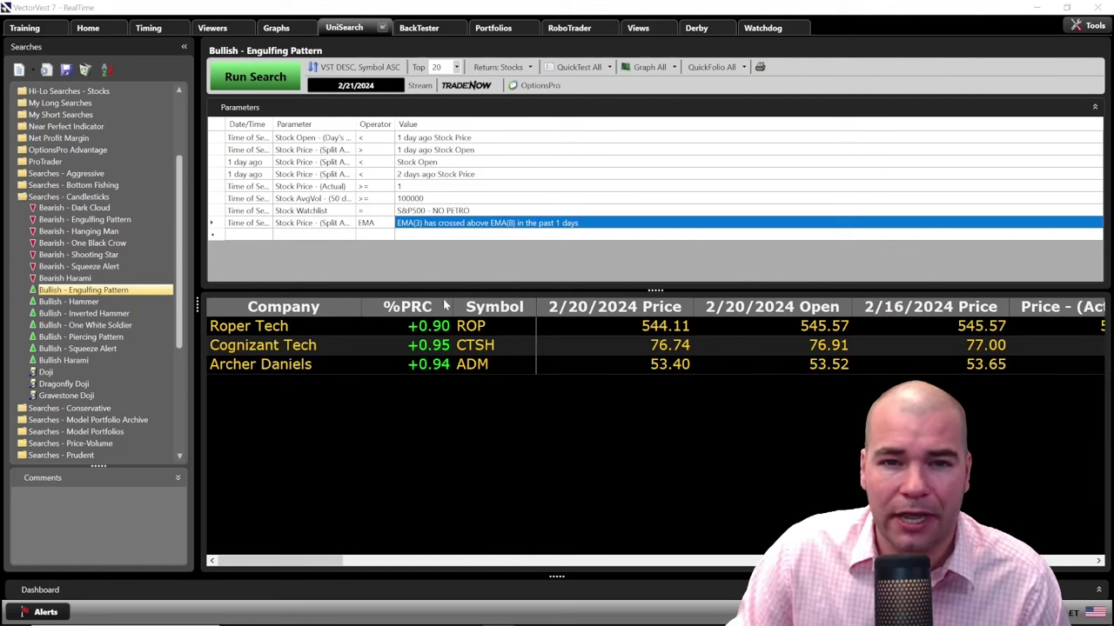
Confirm February 21, 2024 as the search date and graph all results of the refined engulfing search
click(355, 91)
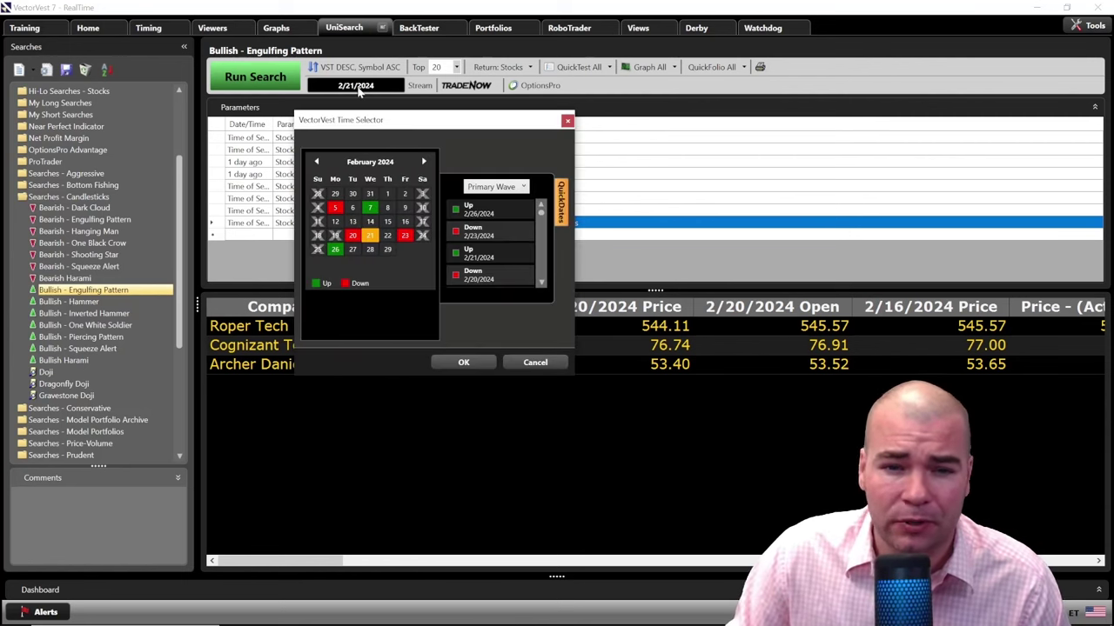
click(383, 238)
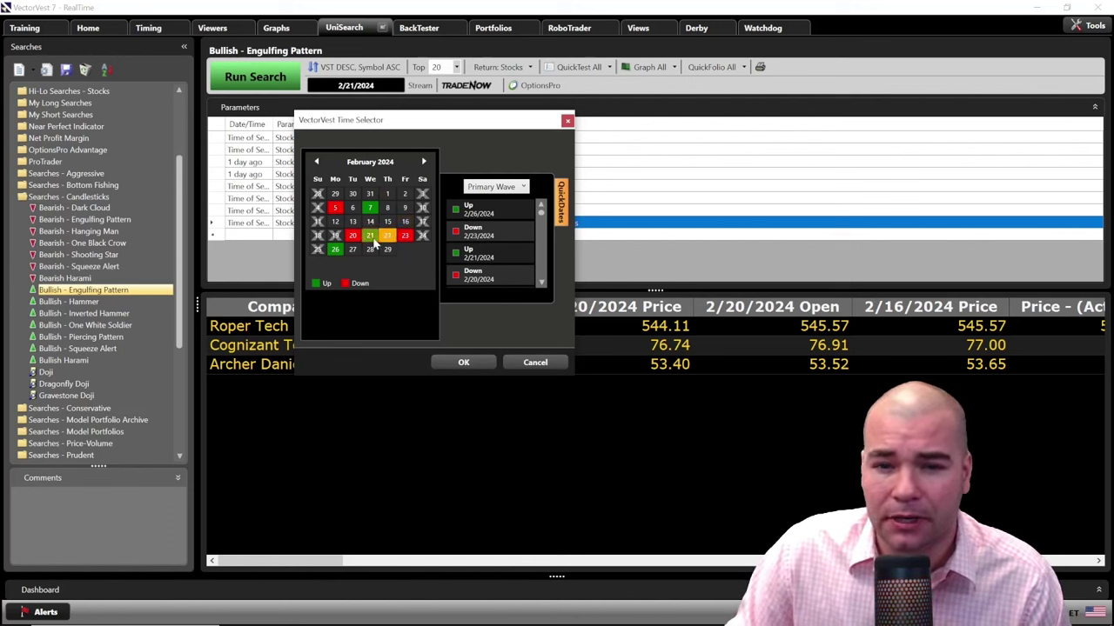
click(372, 238)
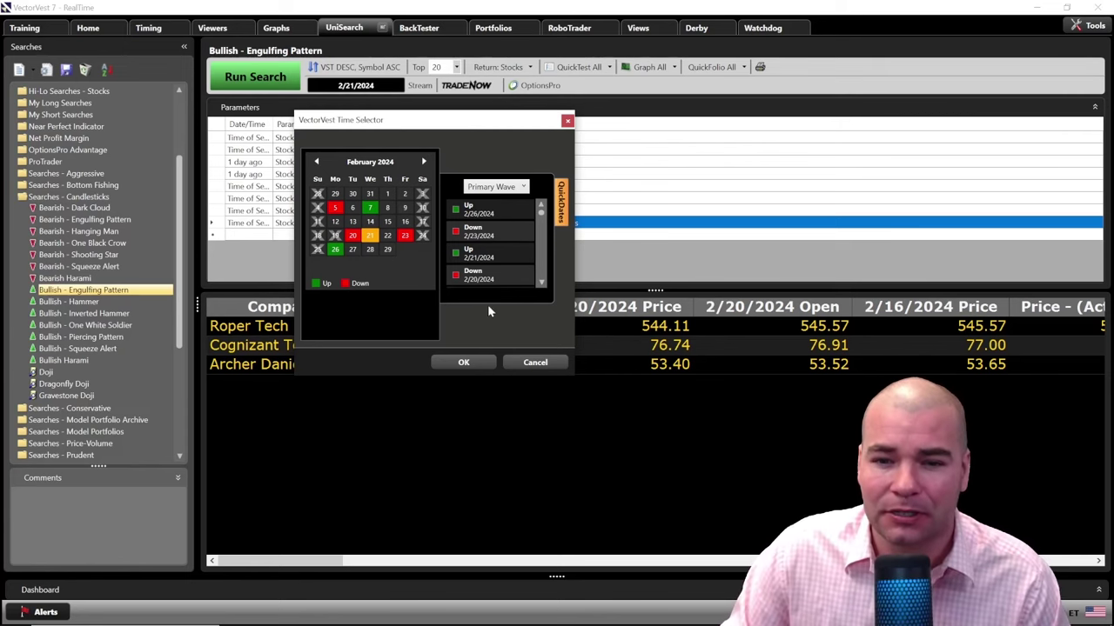
click(464, 362)
click(640, 69)
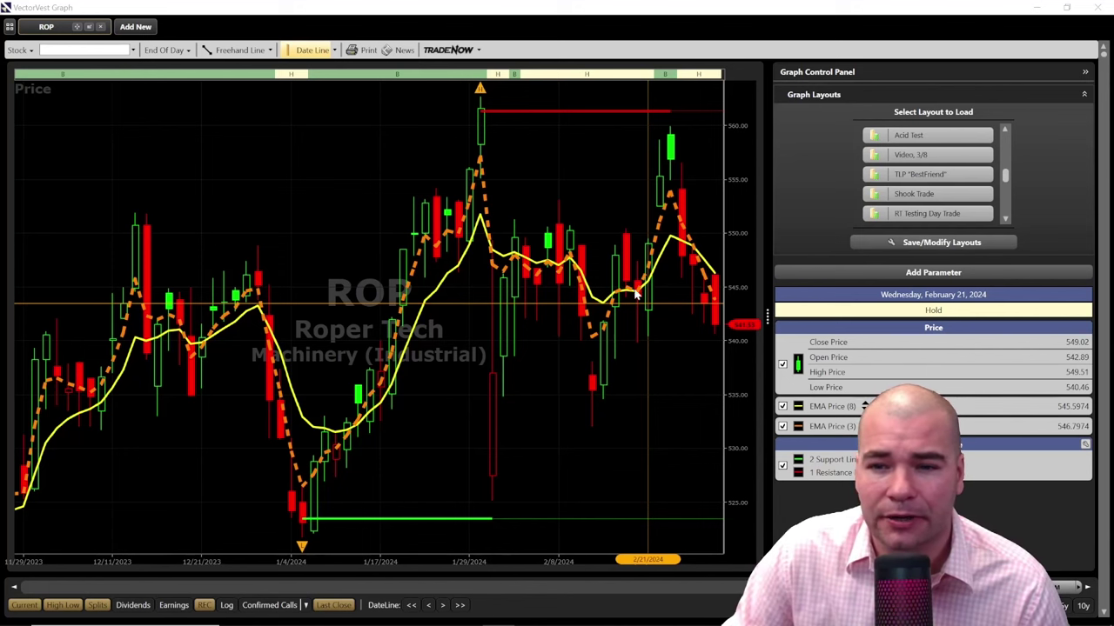
Examine the ROP candles and EMA crossovers around February 21, 2024 and the early-January low
mouse_move(639, 294)
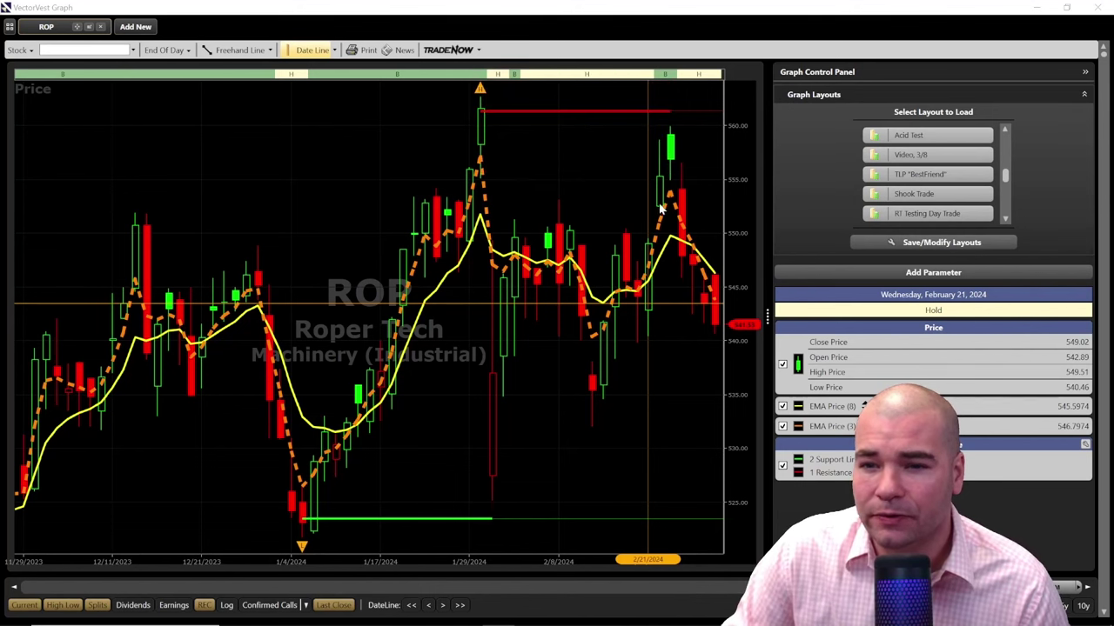
mouse_move(671, 141)
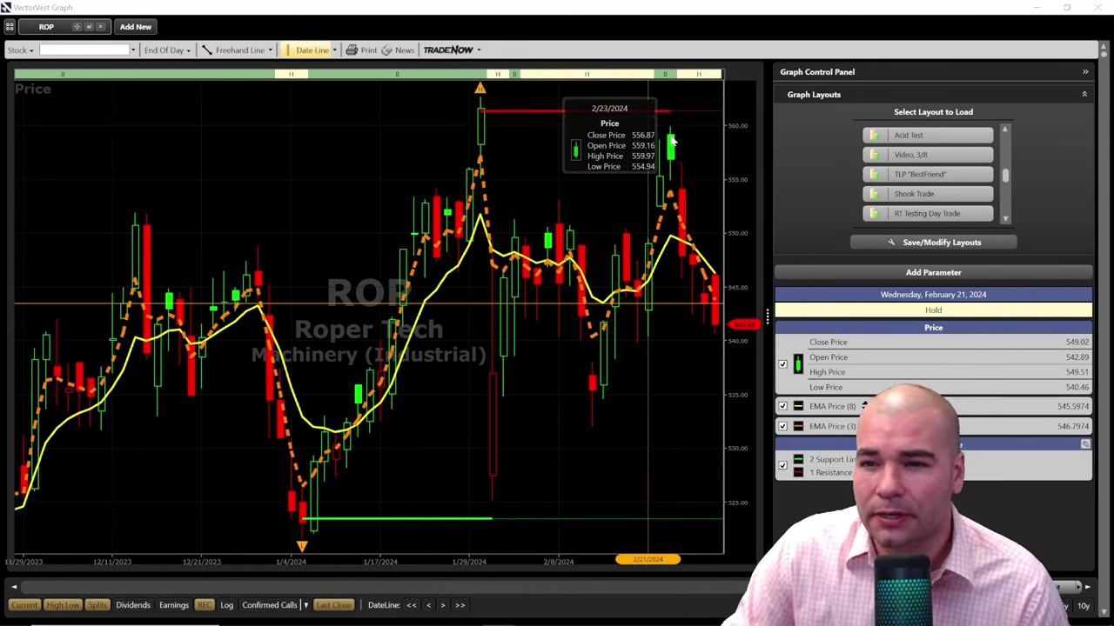
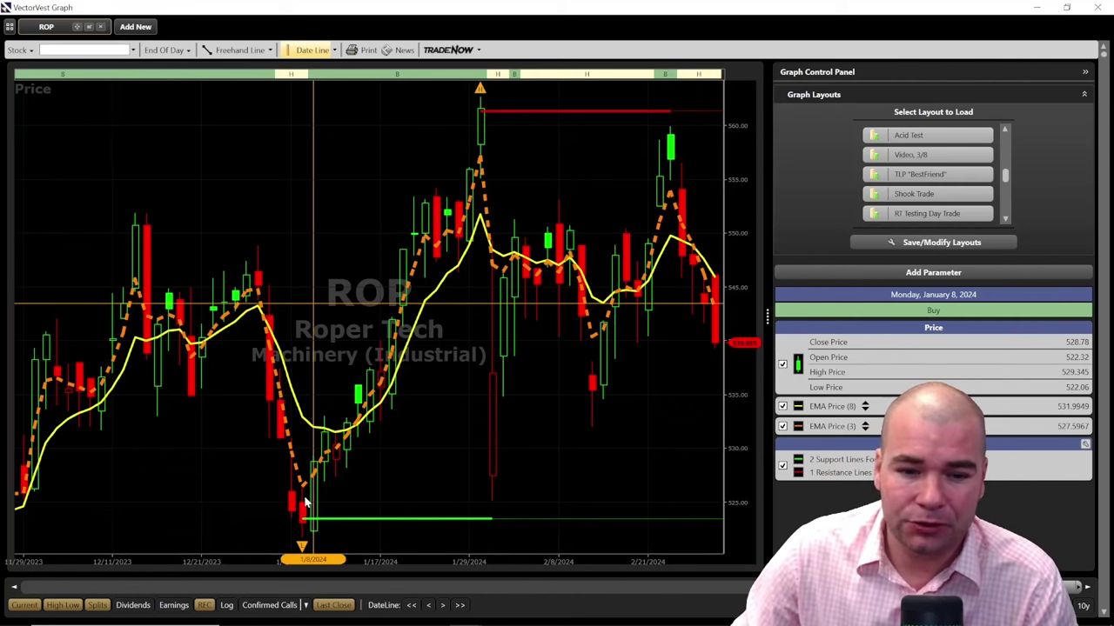
mouse_move(294, 454)
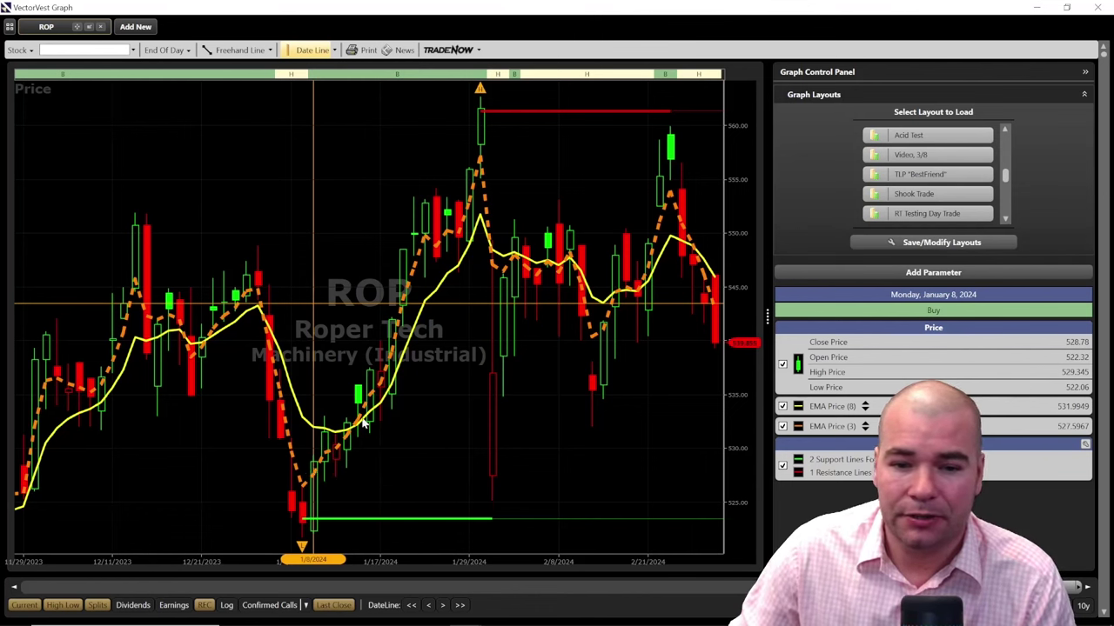
mouse_move(363, 407)
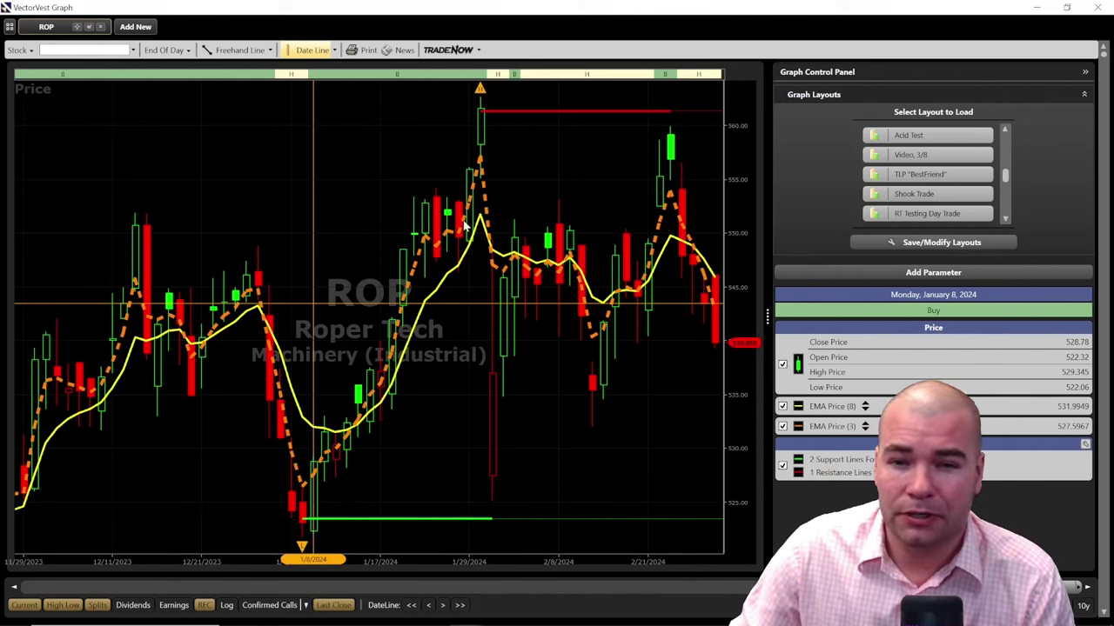
Move the date line on the ROP graph to January 24, 8, 9 and 16, 2024 to compare candles with the EMAs
click(435, 233)
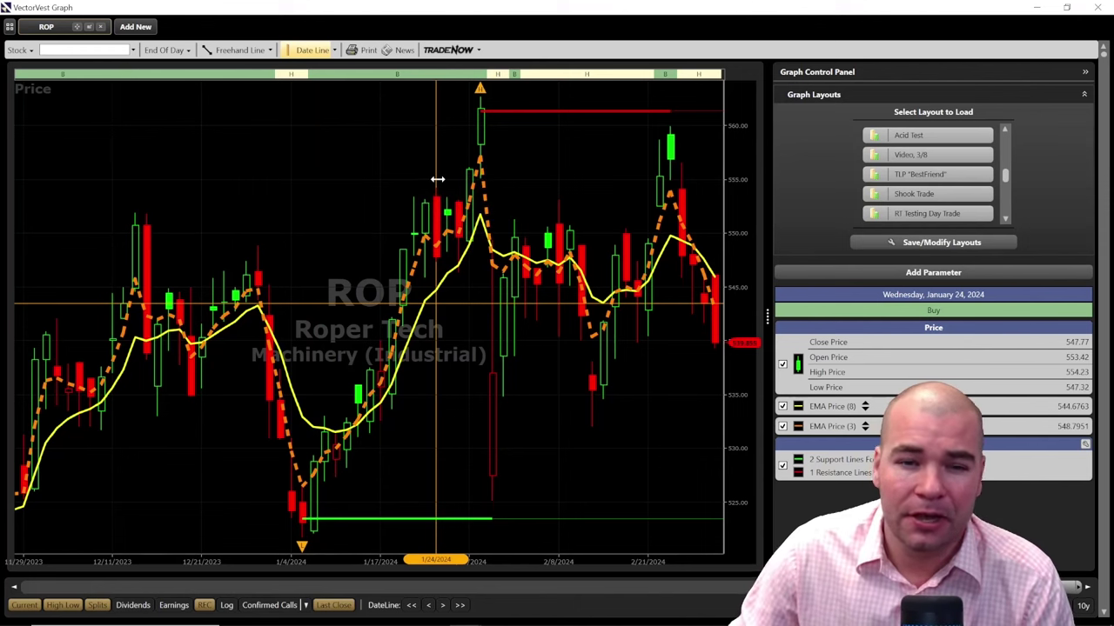
drag(437, 179, 310, 246)
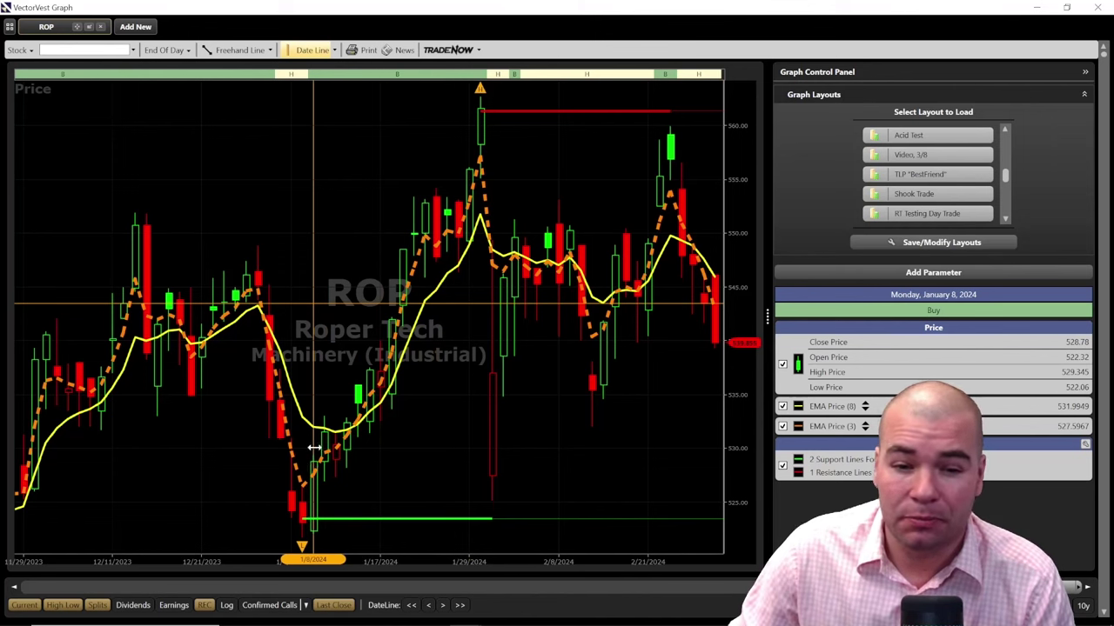
drag(314, 447, 322, 446)
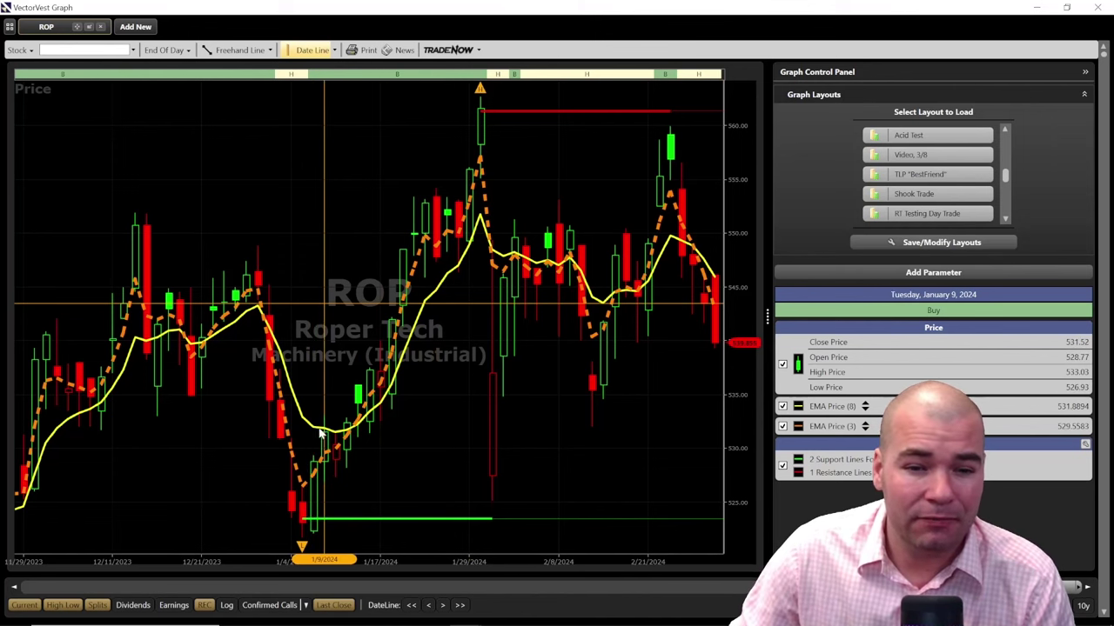
mouse_move(322, 403)
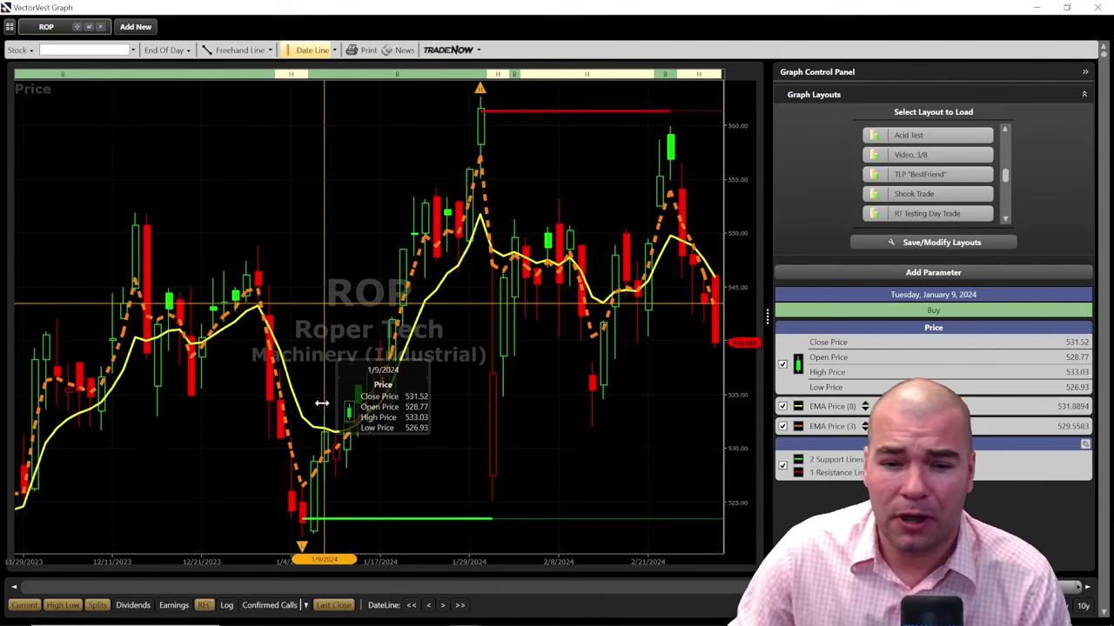
drag(330, 403, 368, 411)
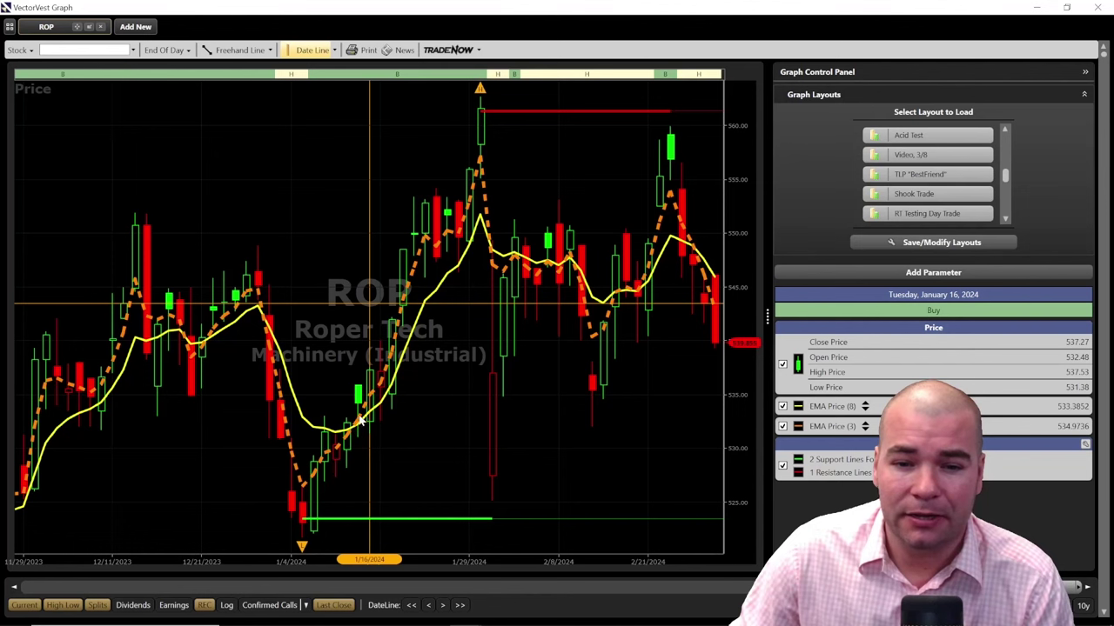
click(393, 371)
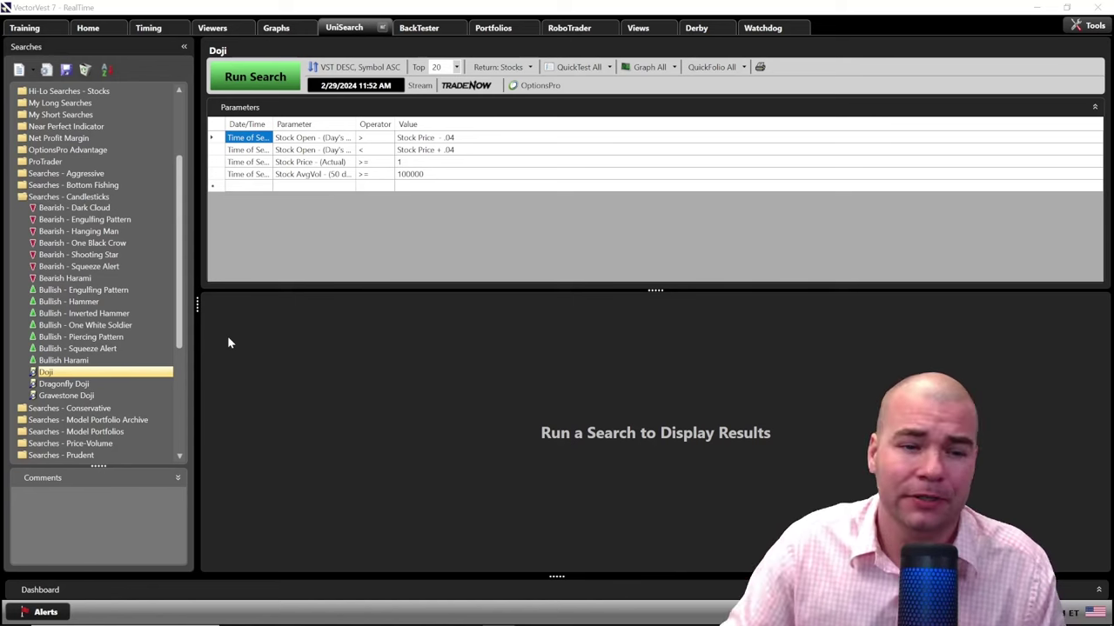
Run the Doji search and graph all of its results, examining the latest candles on the USD graph
click(270, 79)
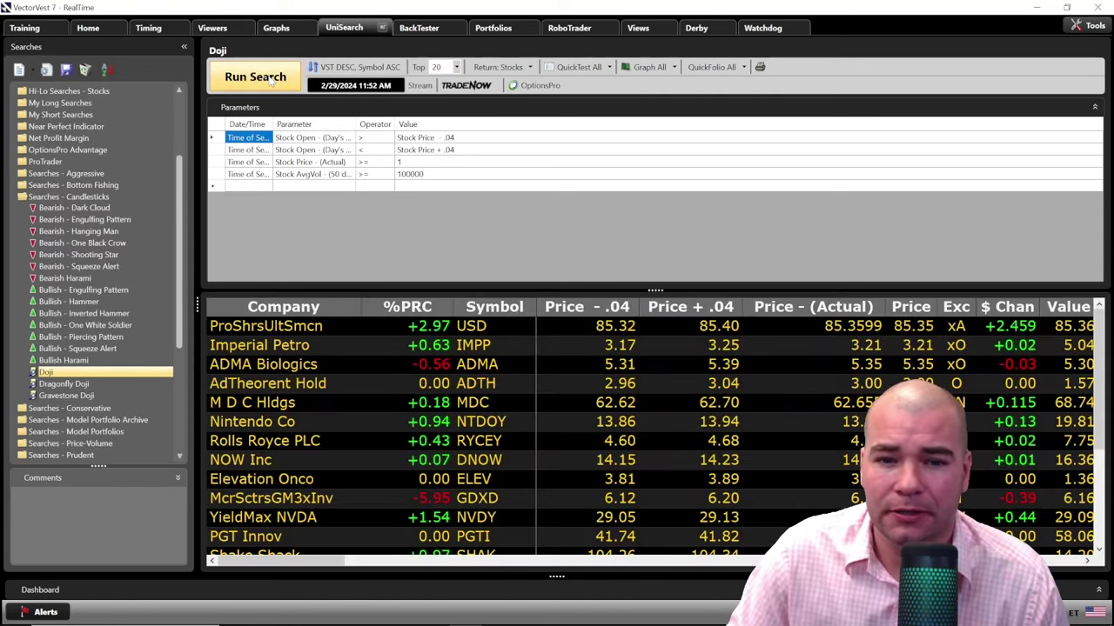
click(645, 67)
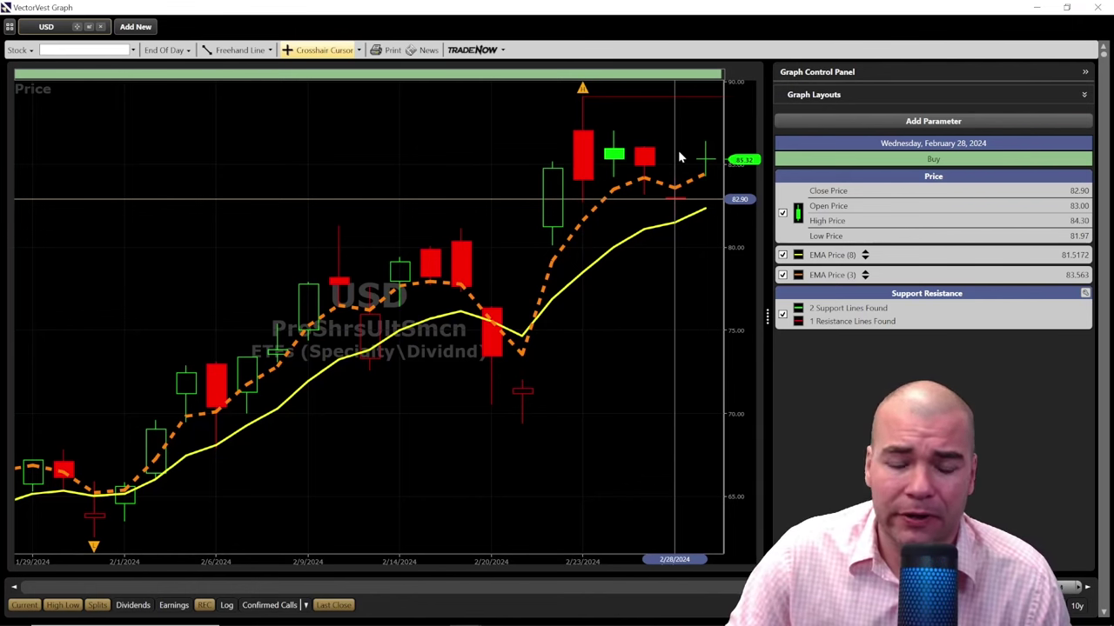
mouse_move(685, 170)
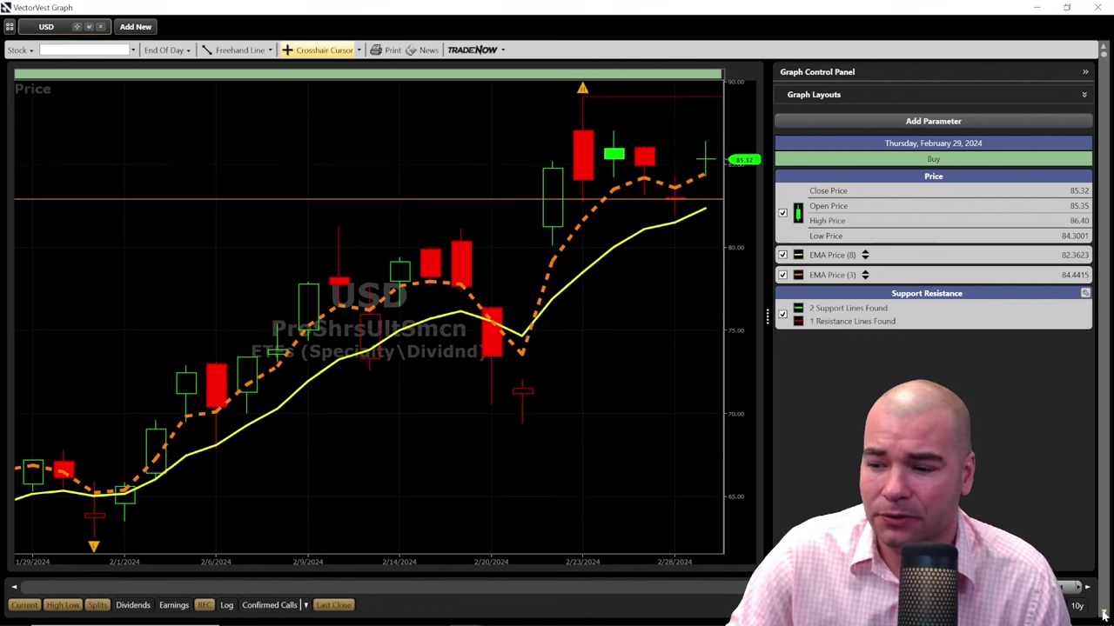
Advance through the Doji graphs to RYCEY and examine its latest candles
key(Down)
key(Down)
mouse_move(687, 129)
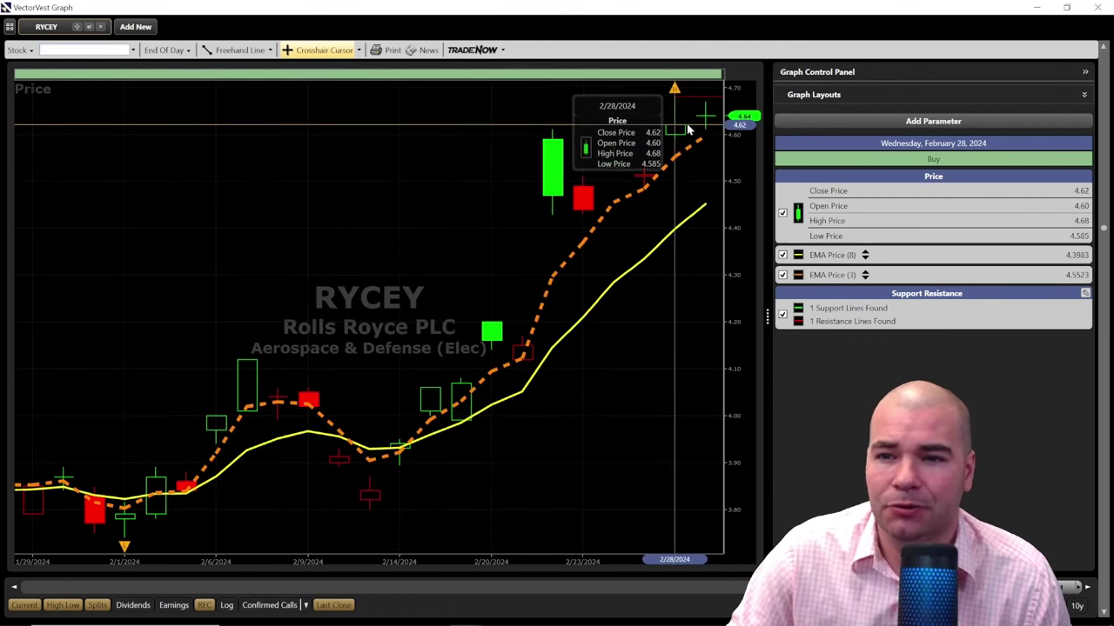